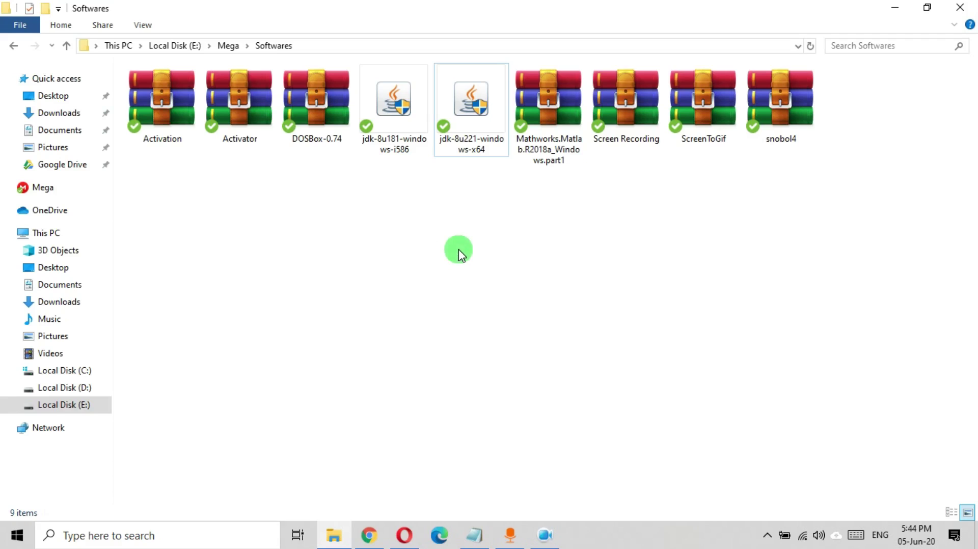
Step: Compare the jdk-8u181-windows-i586 and jdk-8u221-windows-x64 installers in the Softwares folder
click(467, 105)
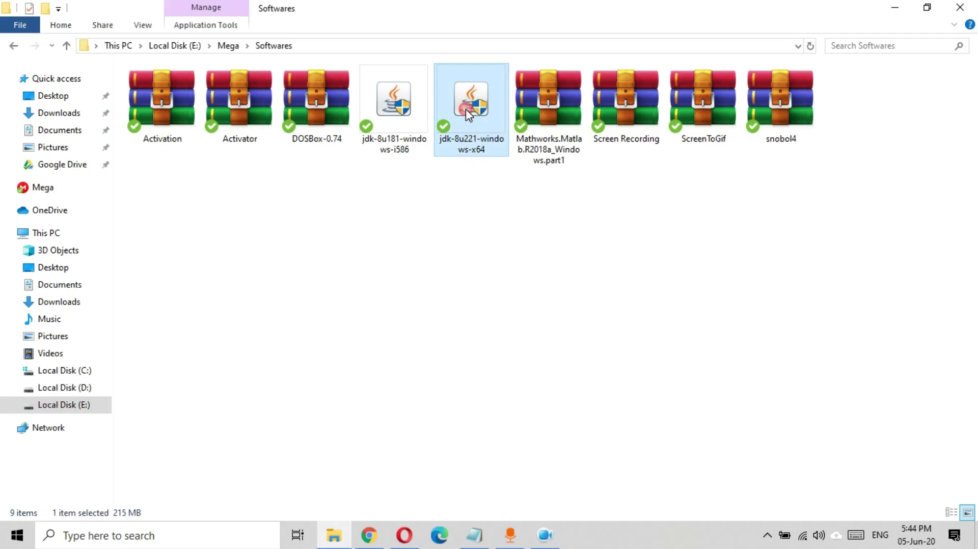
click(400, 118)
click(476, 133)
click(400, 124)
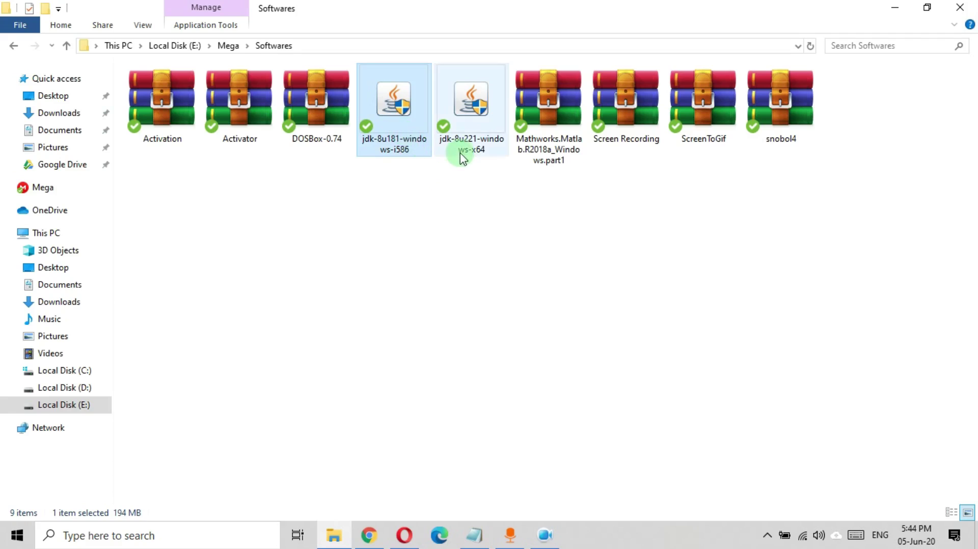
mouse_move(463, 151)
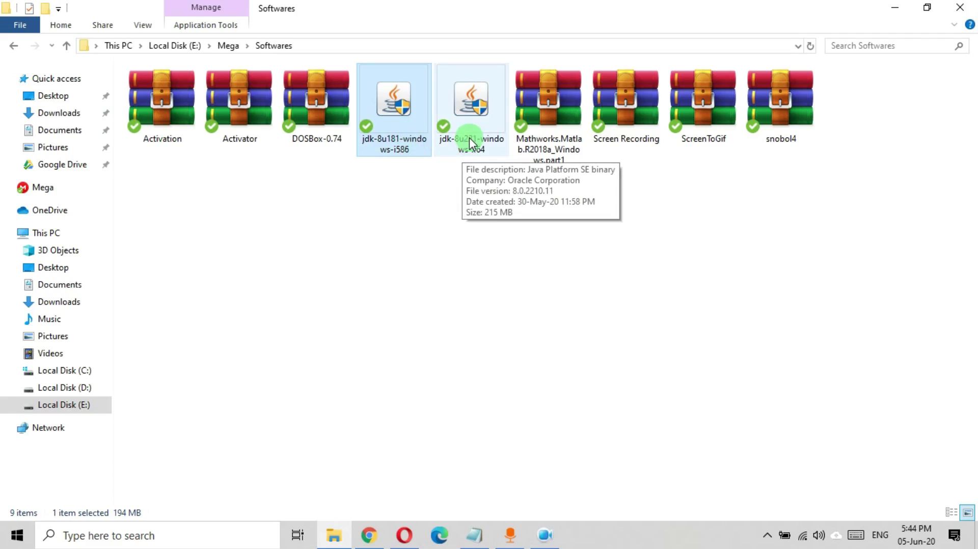
Step: Check the computer's system type in the properties of This PC and close the System window
click(895, 8)
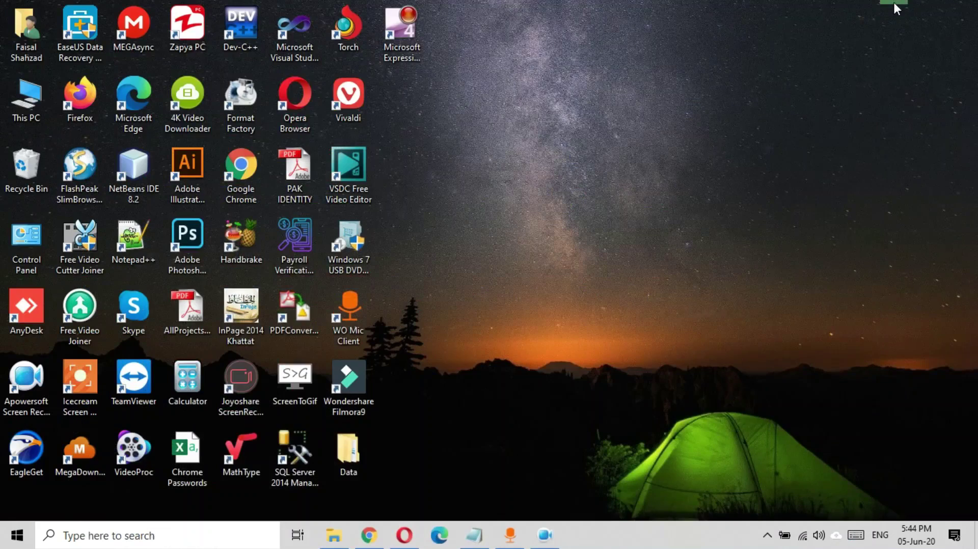
click(31, 98)
right_click(30, 98)
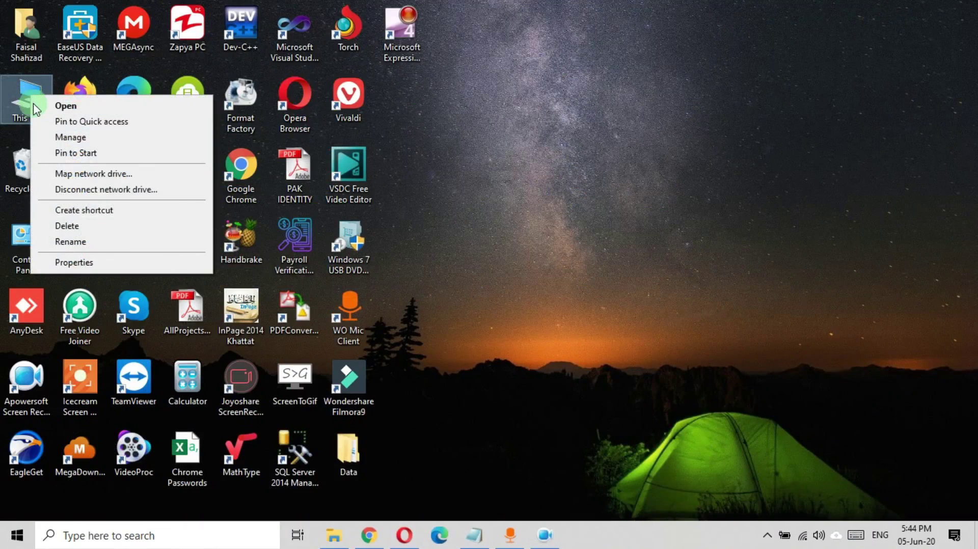
click(75, 261)
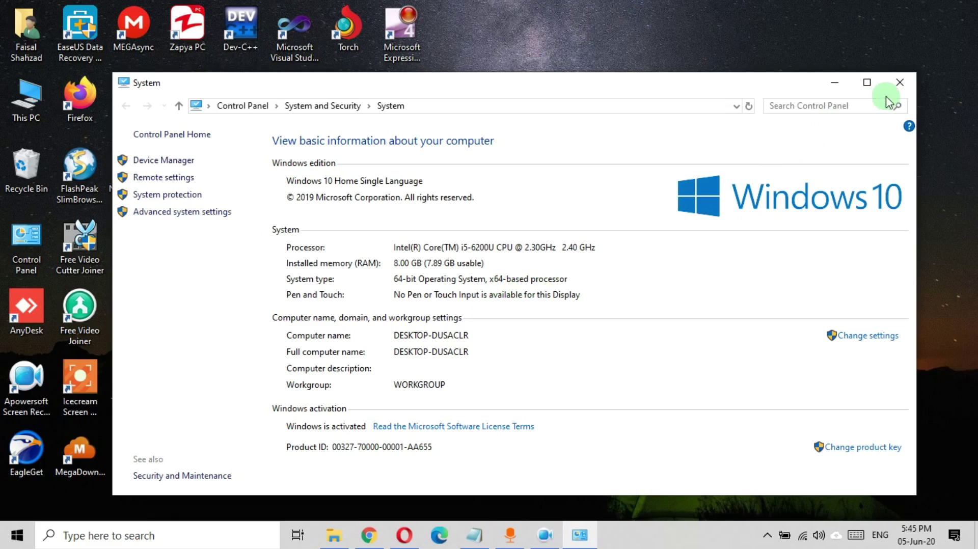
click(900, 82)
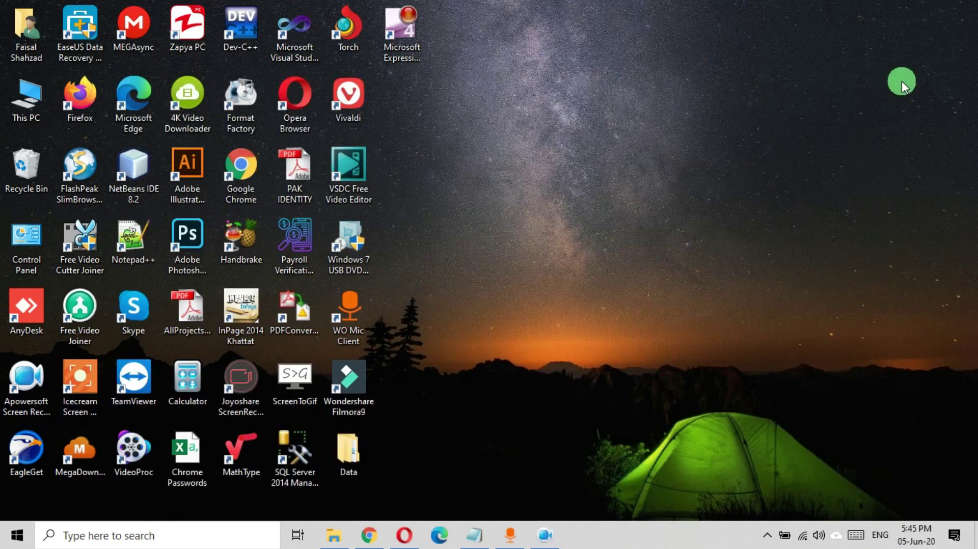
Step: Return to the Softwares folder and select the 64-bit installer jdk-8u221-windows-x64
click(347, 522)
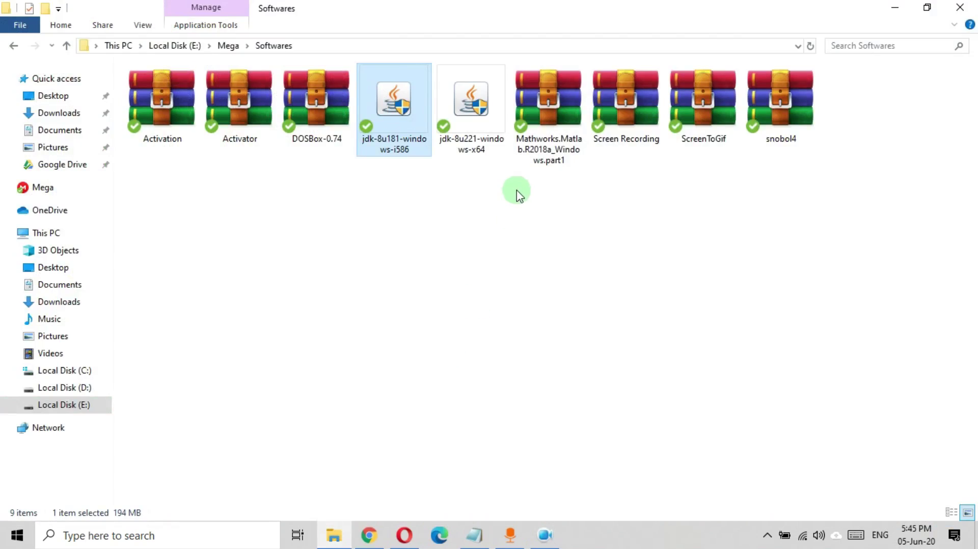
click(484, 124)
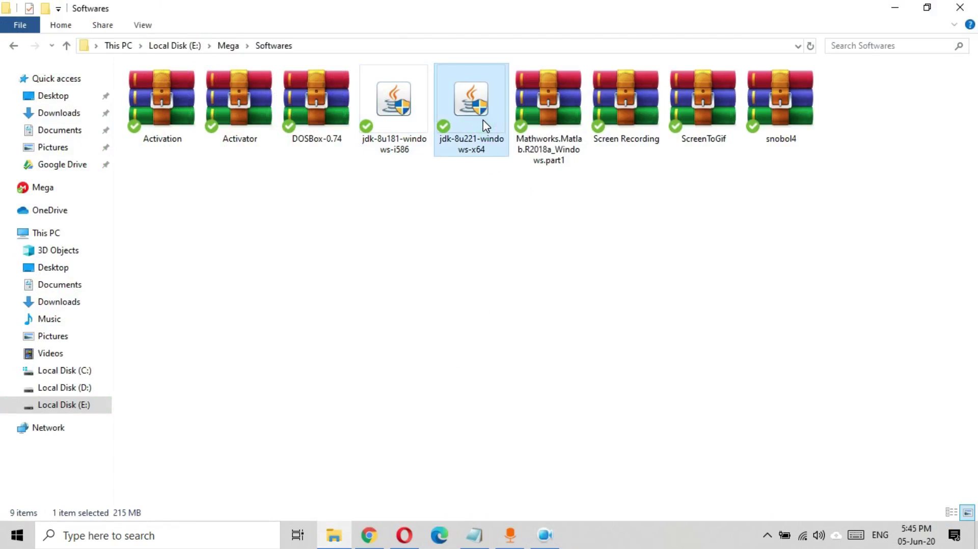
click(404, 111)
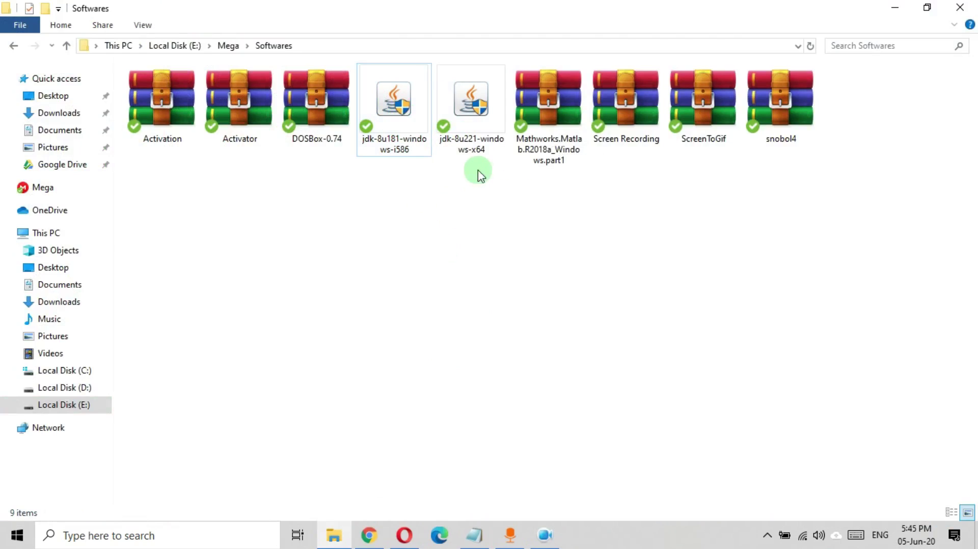
click(476, 161)
click(403, 152)
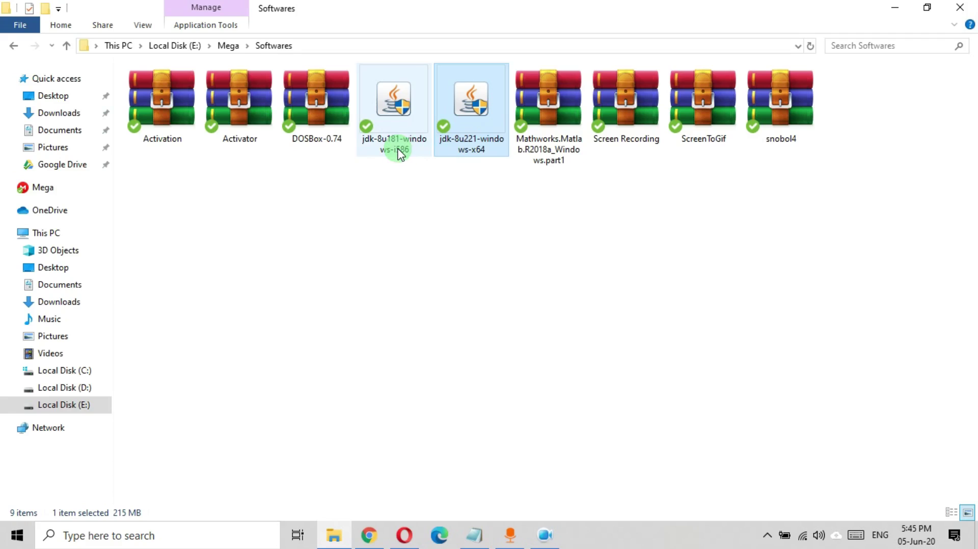
click(469, 149)
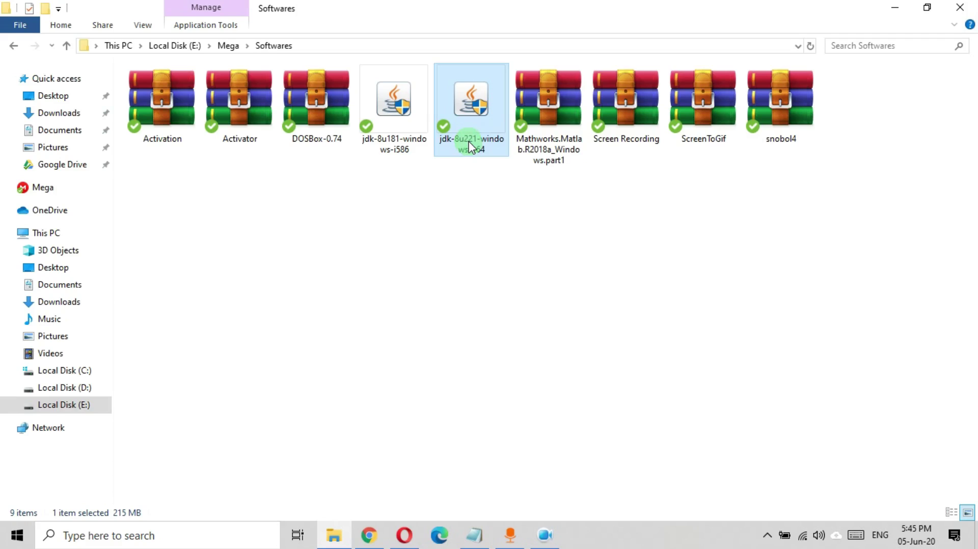
Step: Run jdk-8u221-windows-x64 and start installing JDK 8 Update 221 (64-bit) with the default setup options
double_click(475, 101)
click(579, 534)
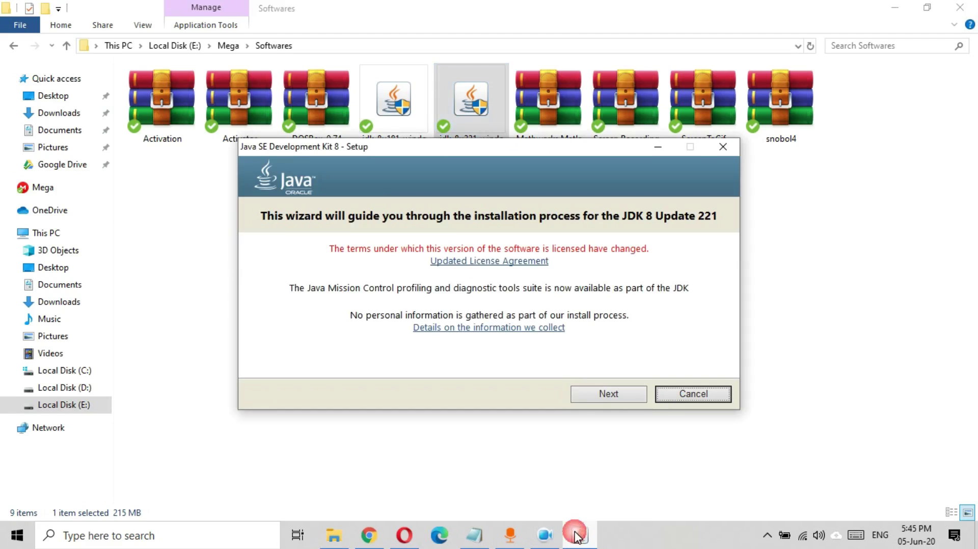
click(597, 395)
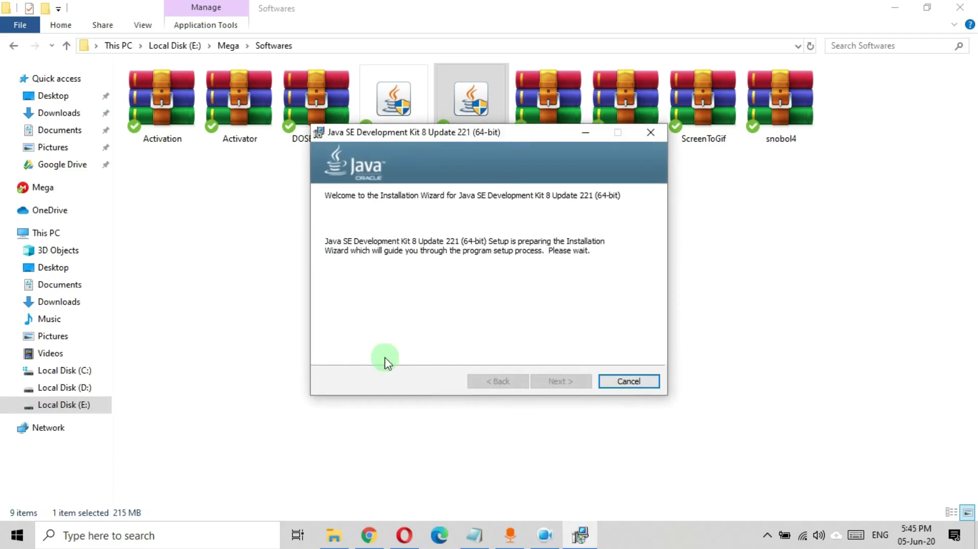
click(563, 382)
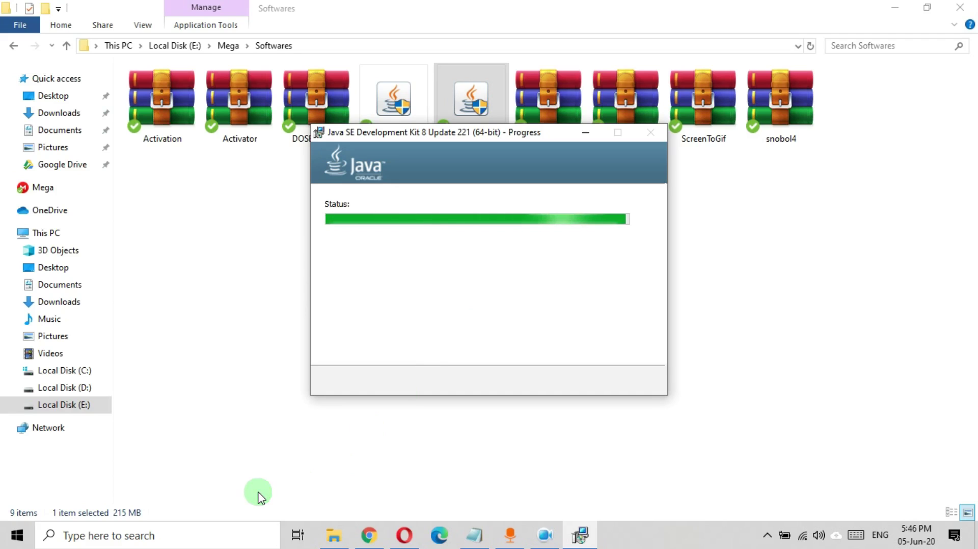
Step: Test the javac and java commands in a Command Prompt window and close it
click(229, 538)
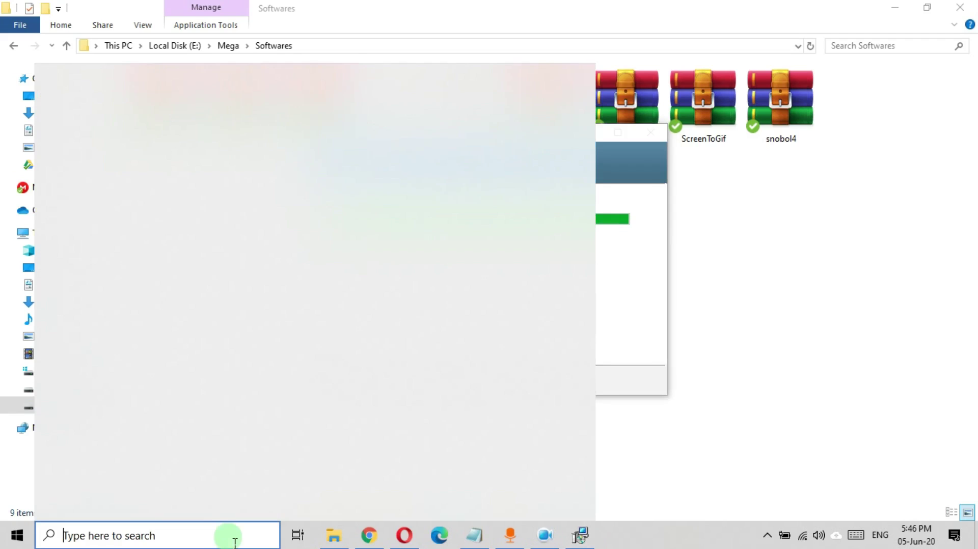
text(cmd)
key(Return)
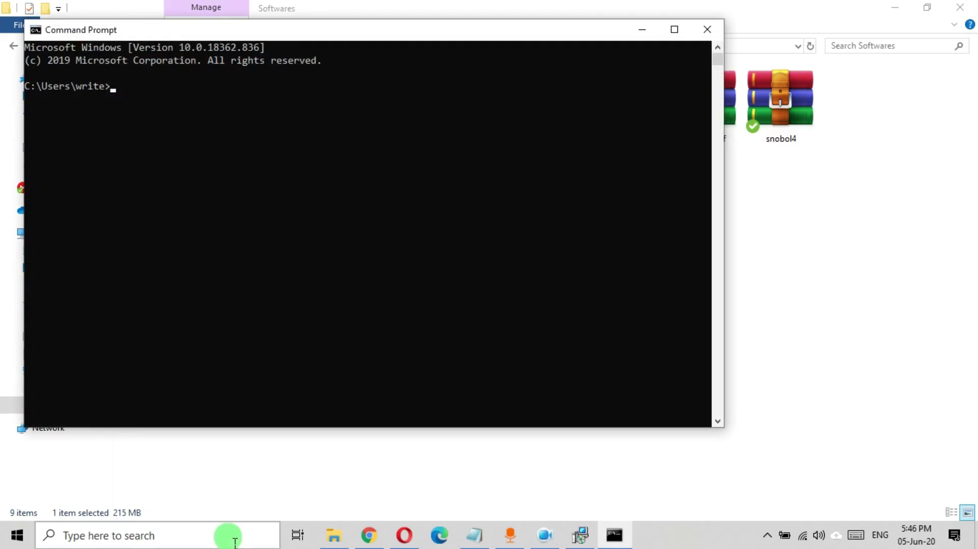
text(javac)
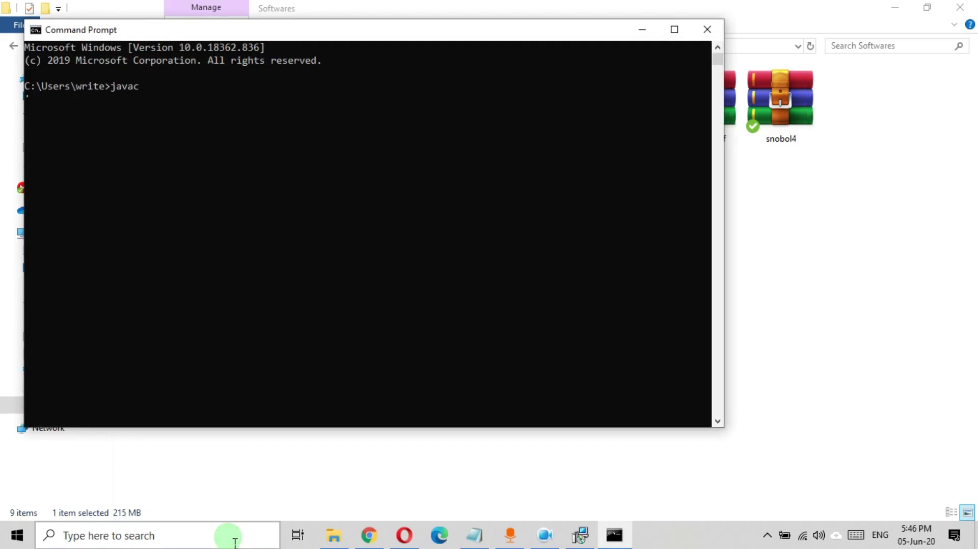
key(Return)
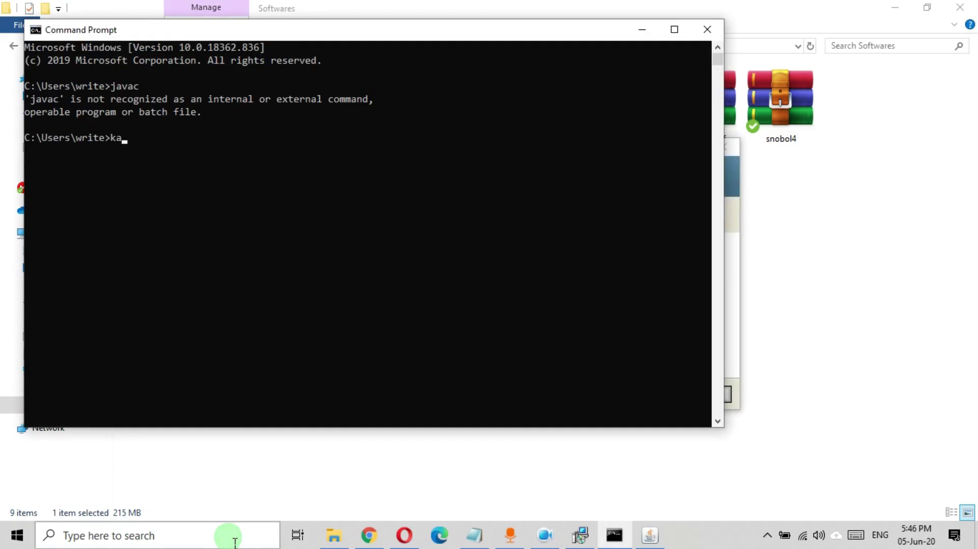
text(java)
key(Return)
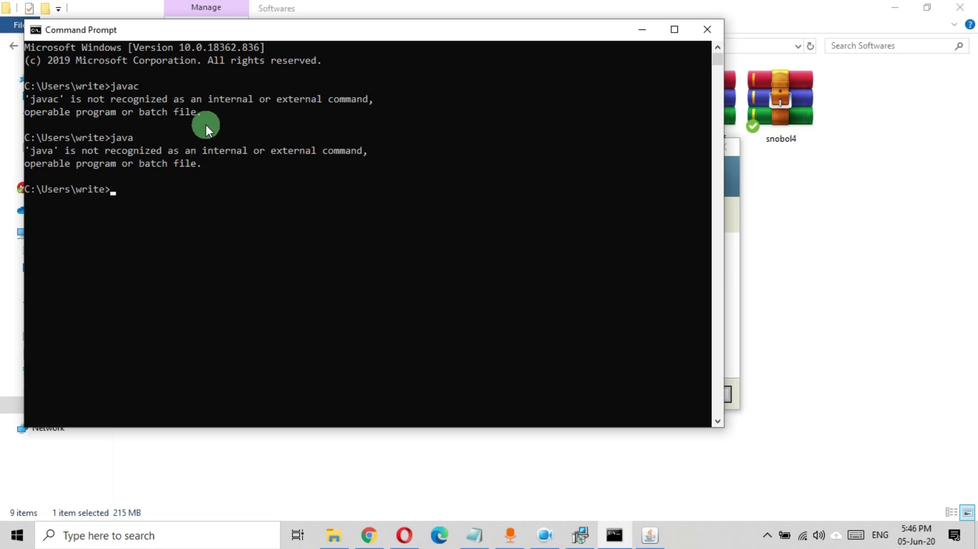
click(705, 29)
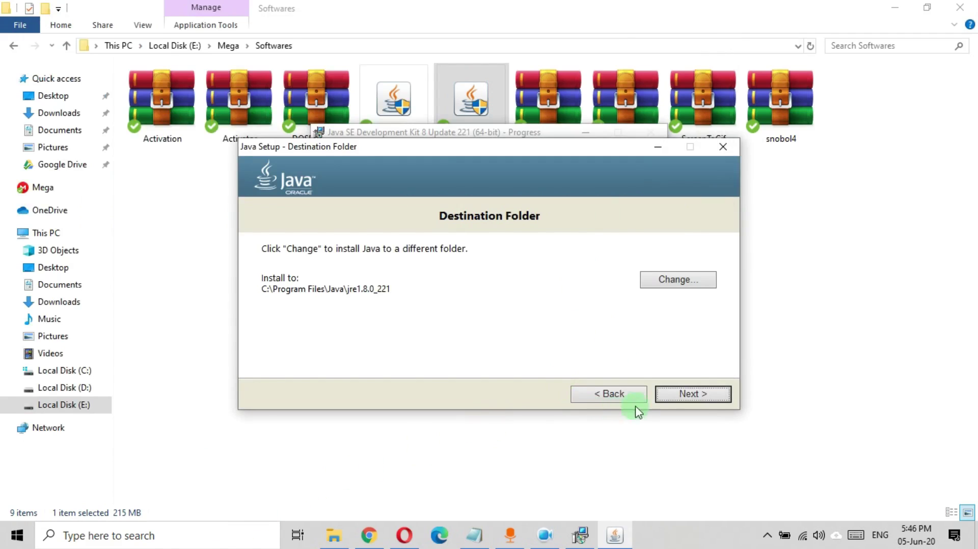
Step: Install Java to the default folder C:\Program Files\Java\jre1.8.0_221 and close the completed JDK setup
click(691, 394)
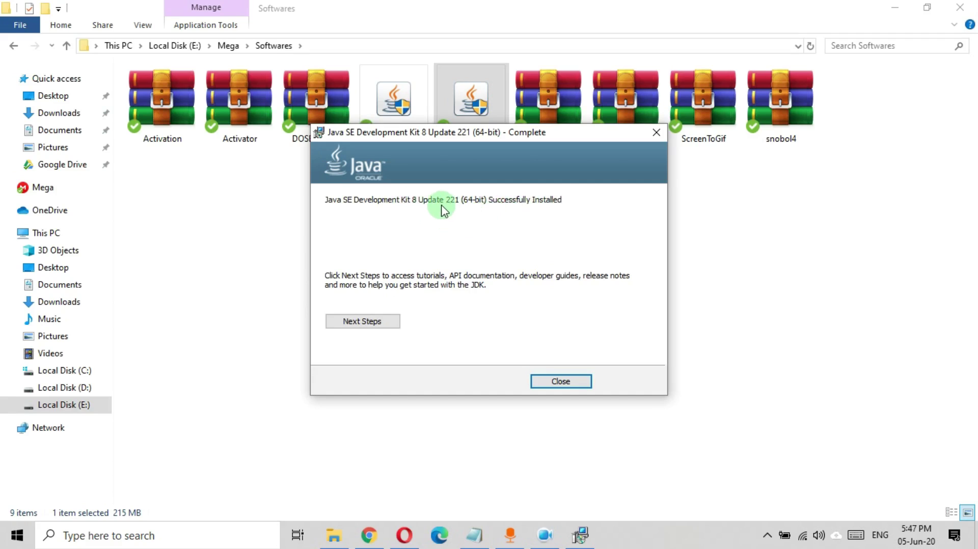
drag(405, 139, 382, 192)
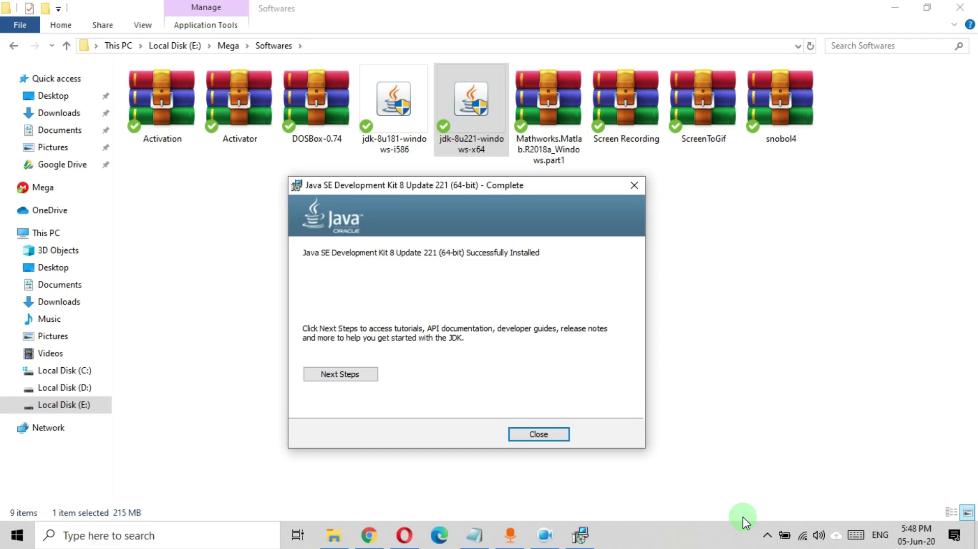
click(547, 436)
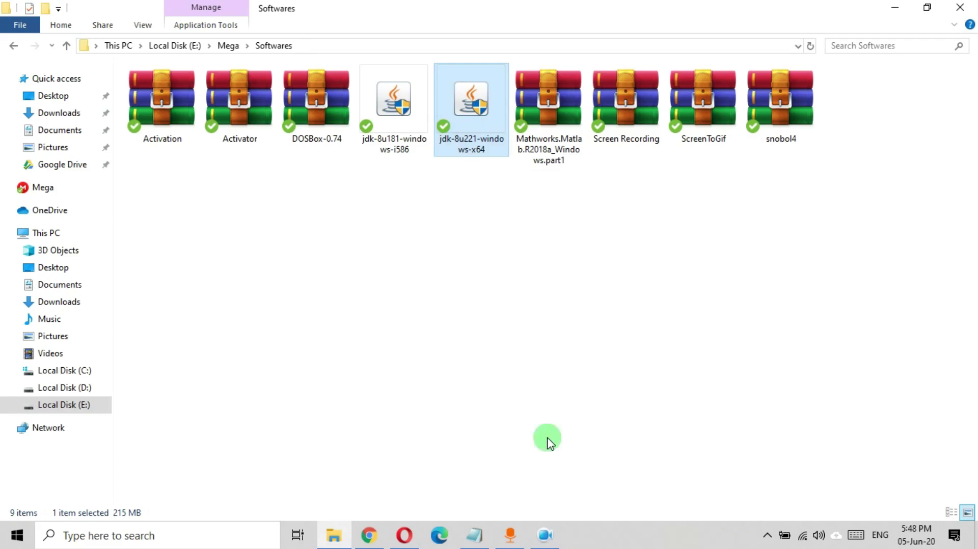
Step: Refresh the desktop and open the Environment Variables dialog from the advanced system settings of This PC
click(895, 7)
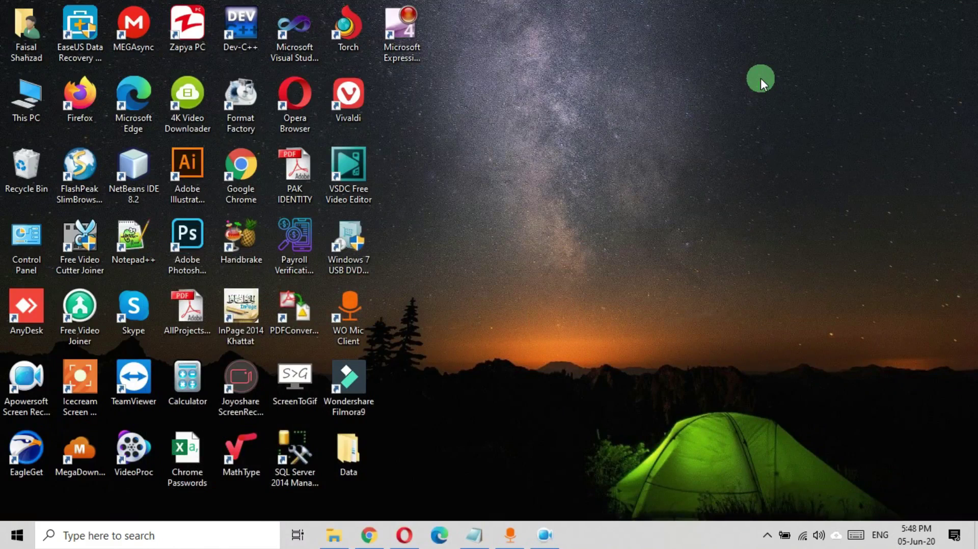
right_click(504, 151)
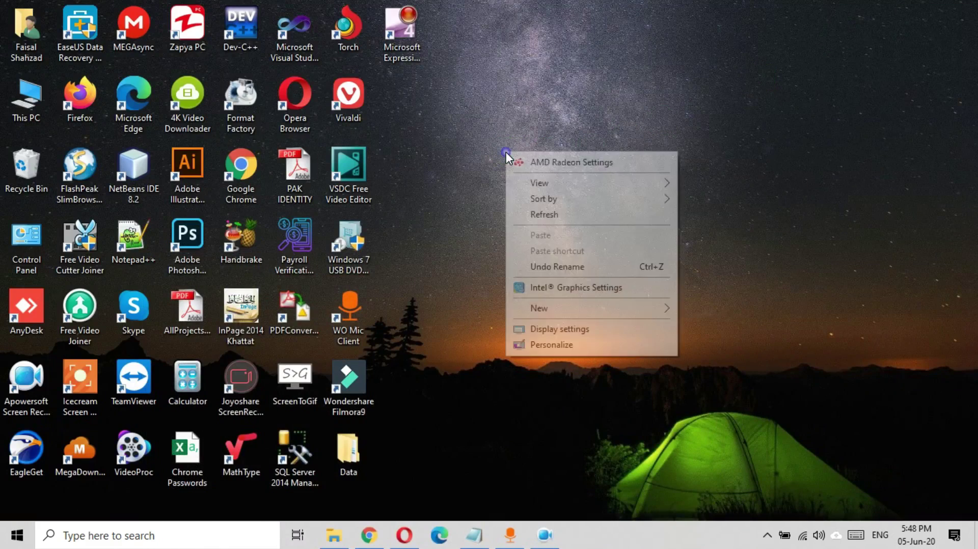
click(533, 214)
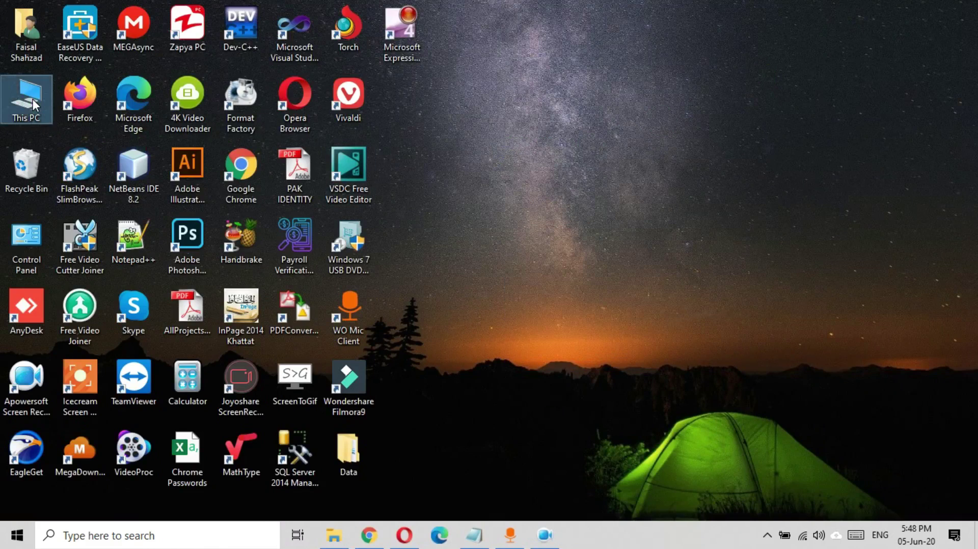
right_click(32, 99)
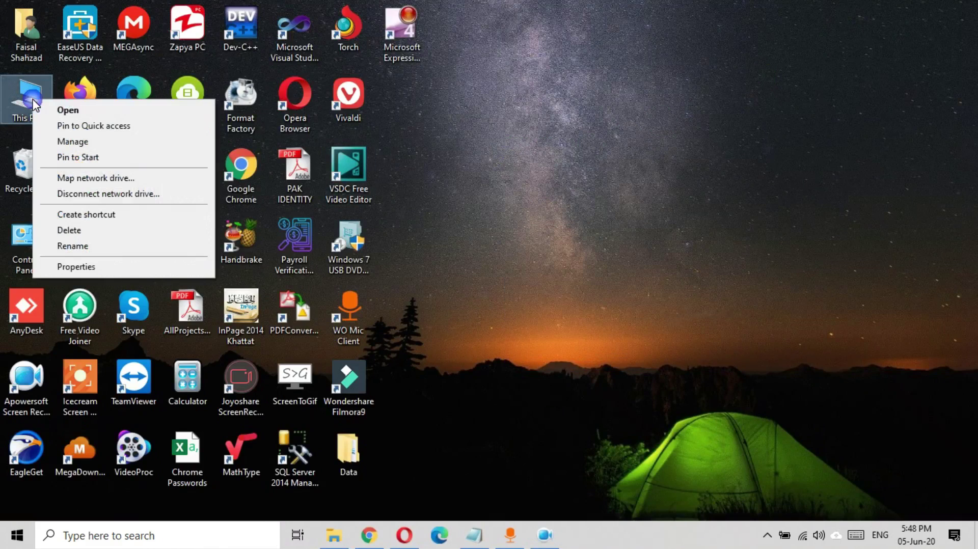
click(86, 266)
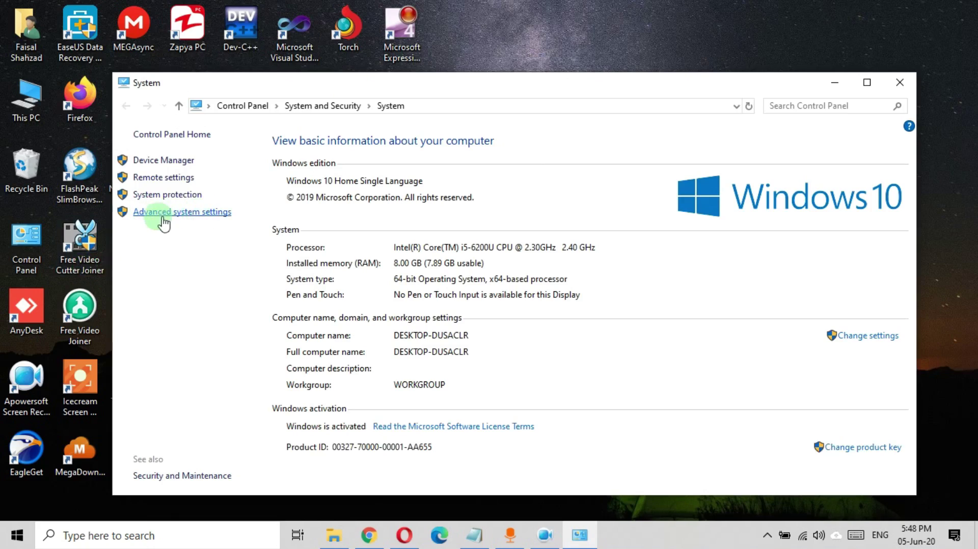
click(193, 214)
drag(213, 103, 307, 74)
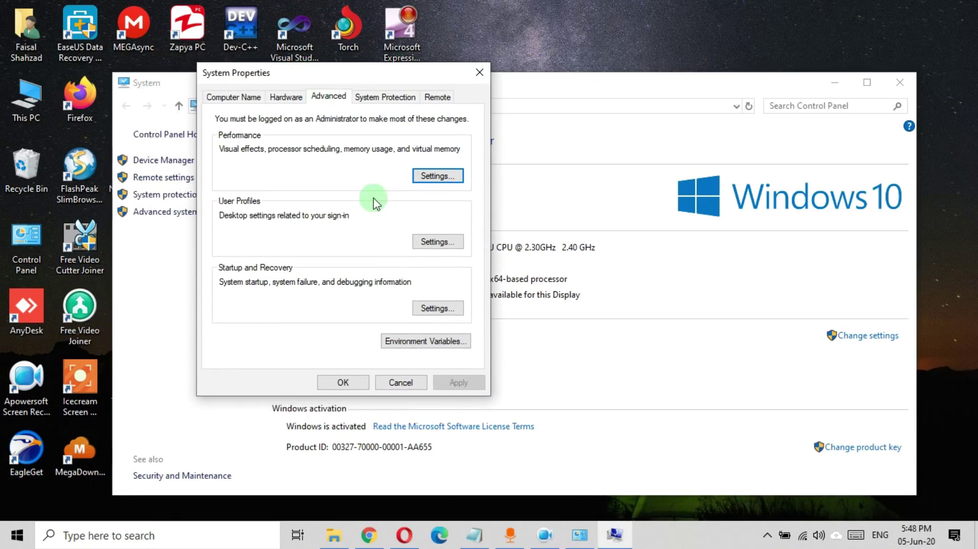
click(442, 342)
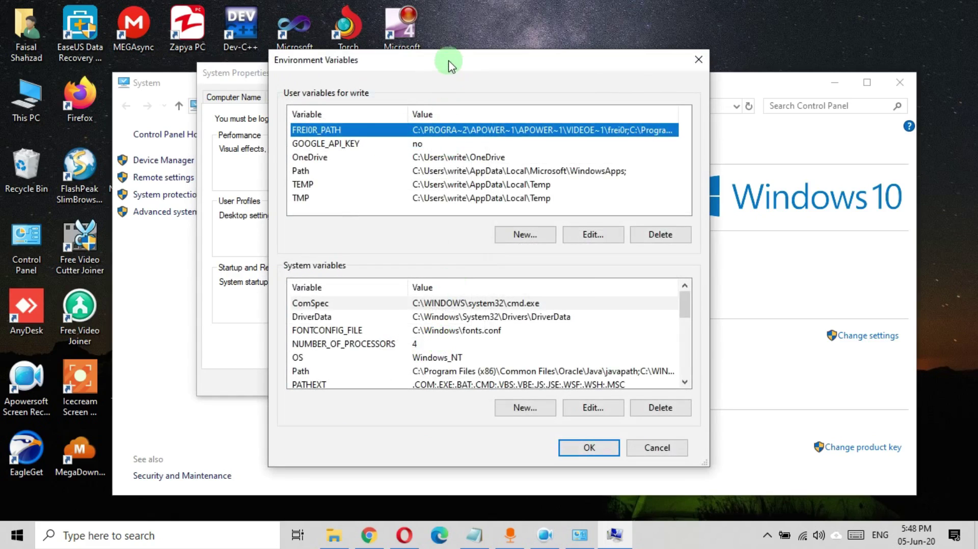
drag(447, 60, 446, 22)
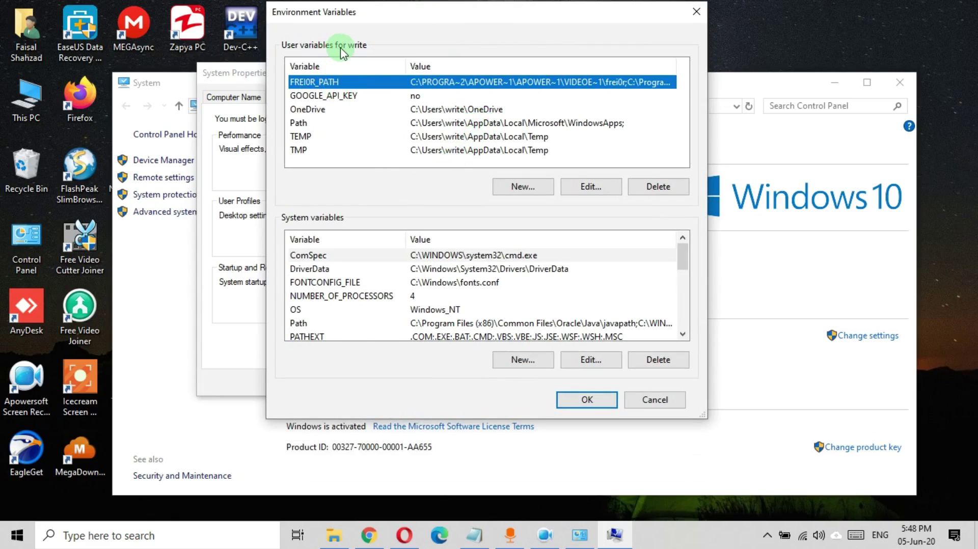
Step: Inspect the entries of the system Path variable and leave its editor without making changes
click(450, 323)
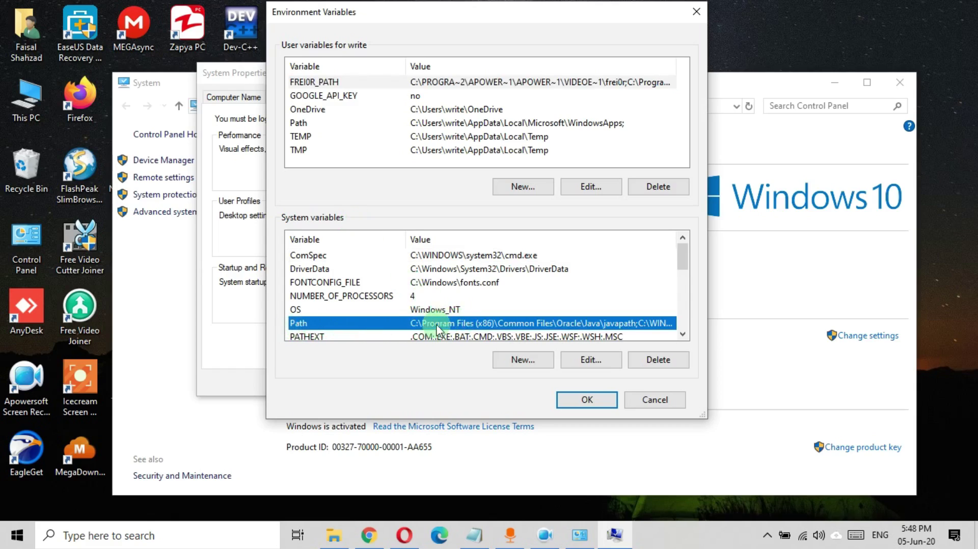
double_click(450, 322)
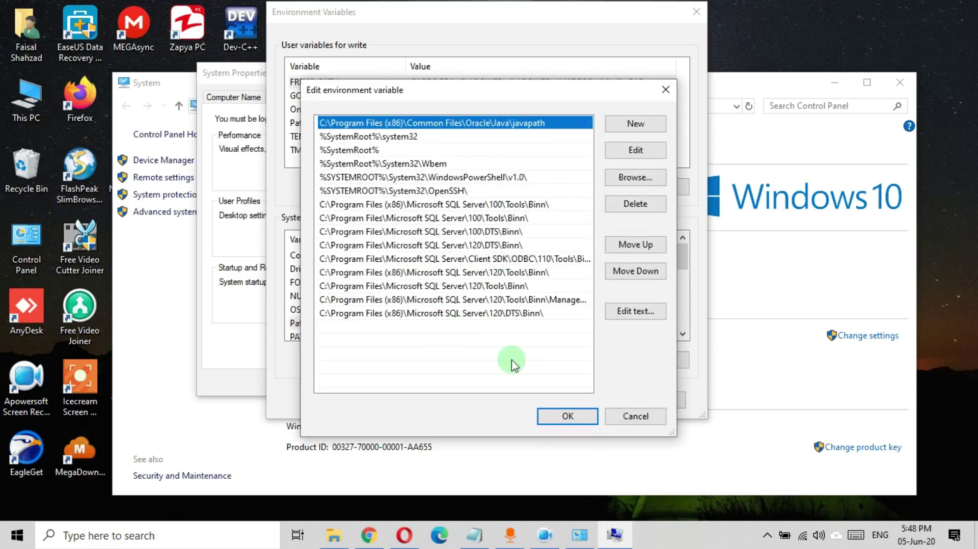
click(622, 416)
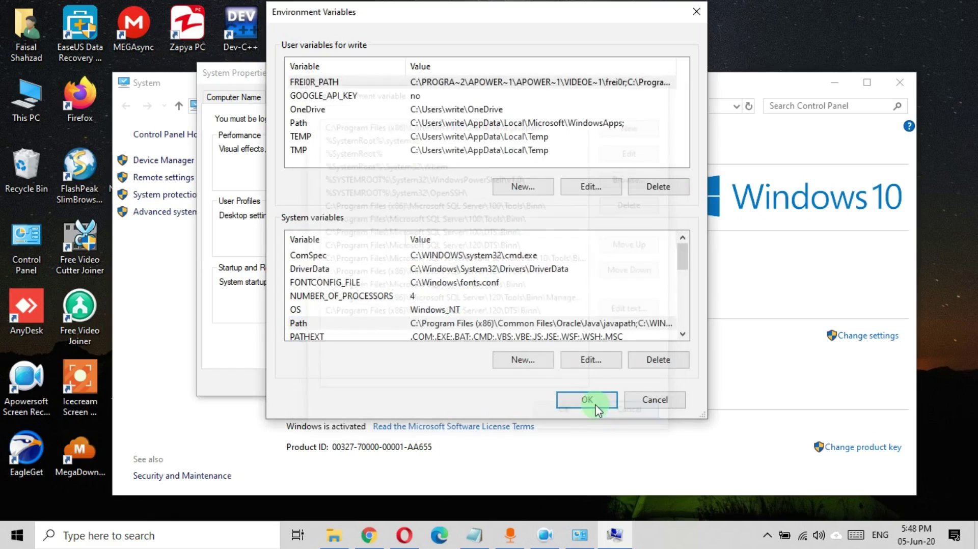
Step: Open the system Path variable for editing and start a new blank entry at the end of its list
click(482, 325)
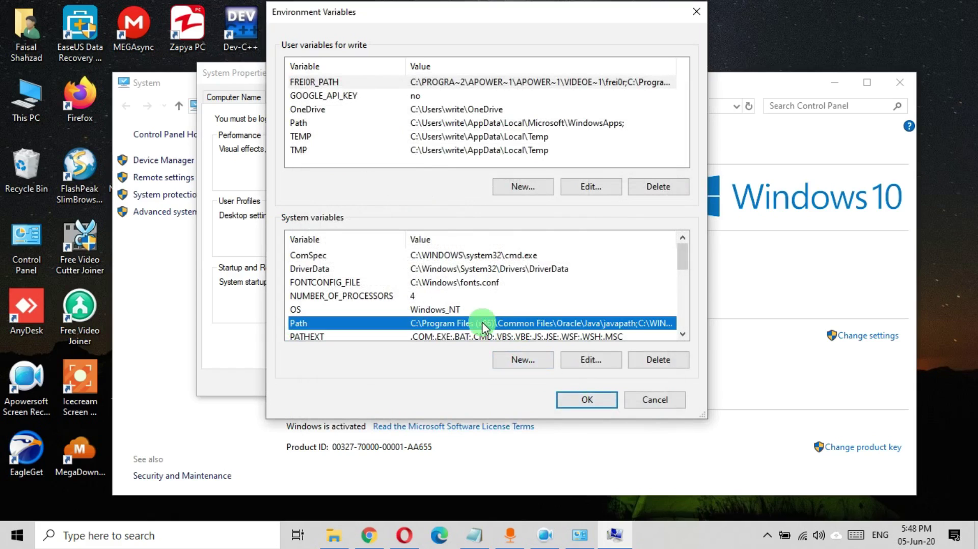
click(588, 360)
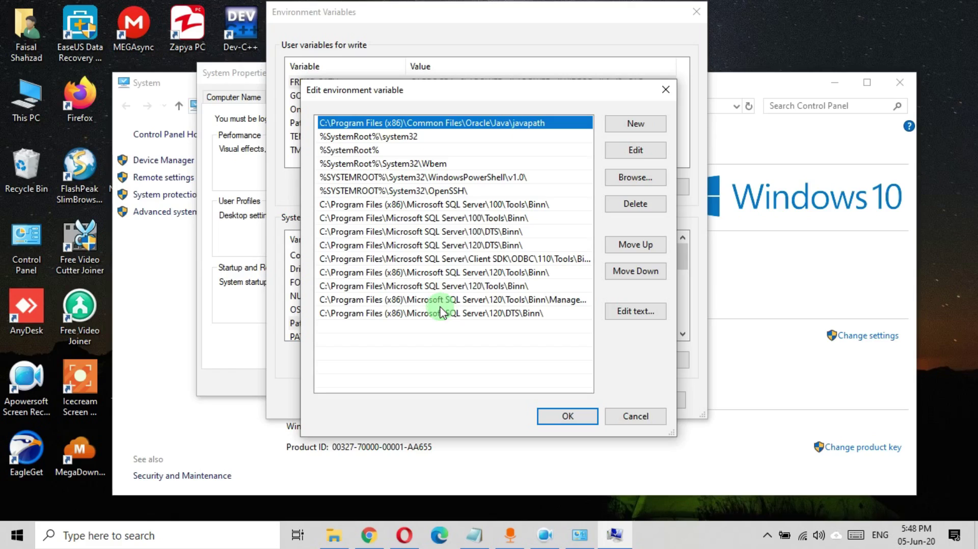
click(330, 330)
double_click(332, 331)
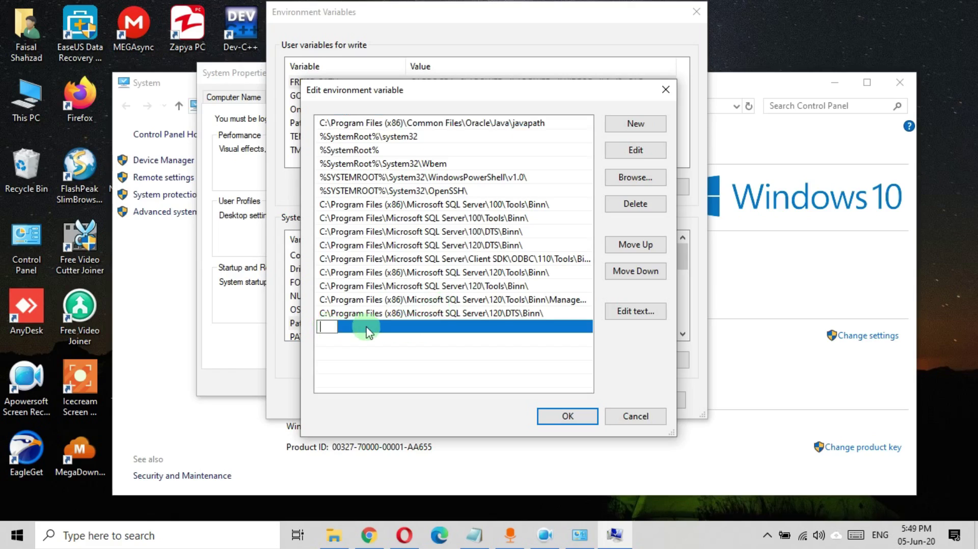
click(377, 342)
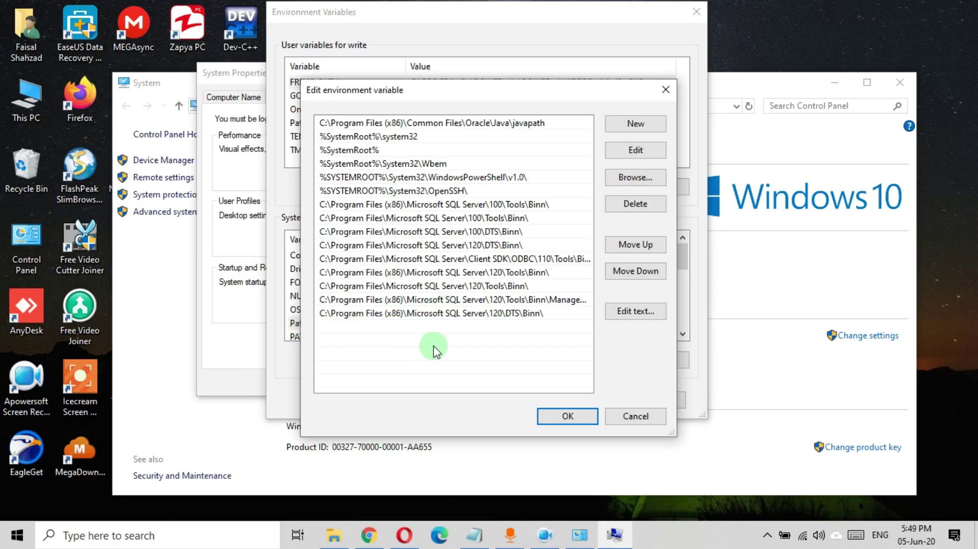
click(635, 125)
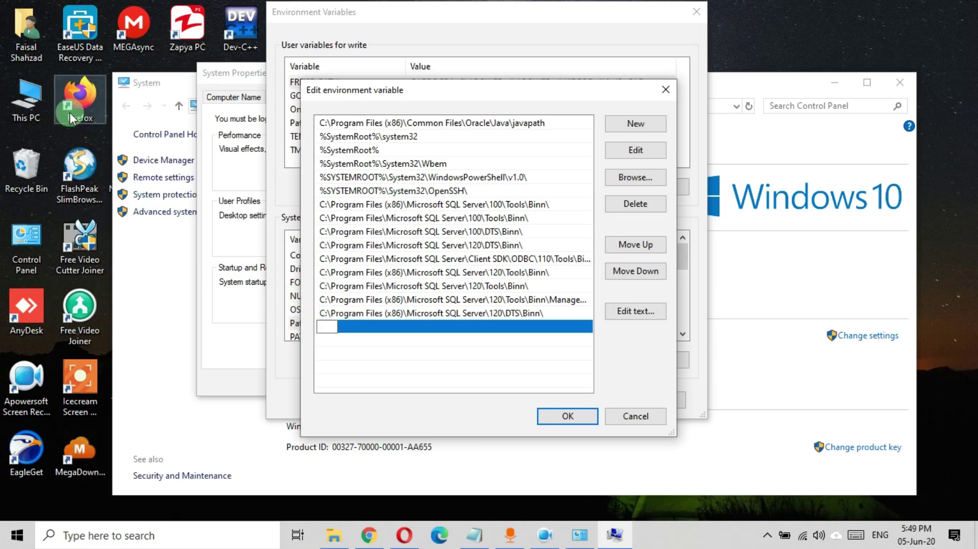
Step: Open the folder C:\Program Files\Java\jdk1.8.0_221\bin in File Explorer, starting from This PC
double_click(26, 108)
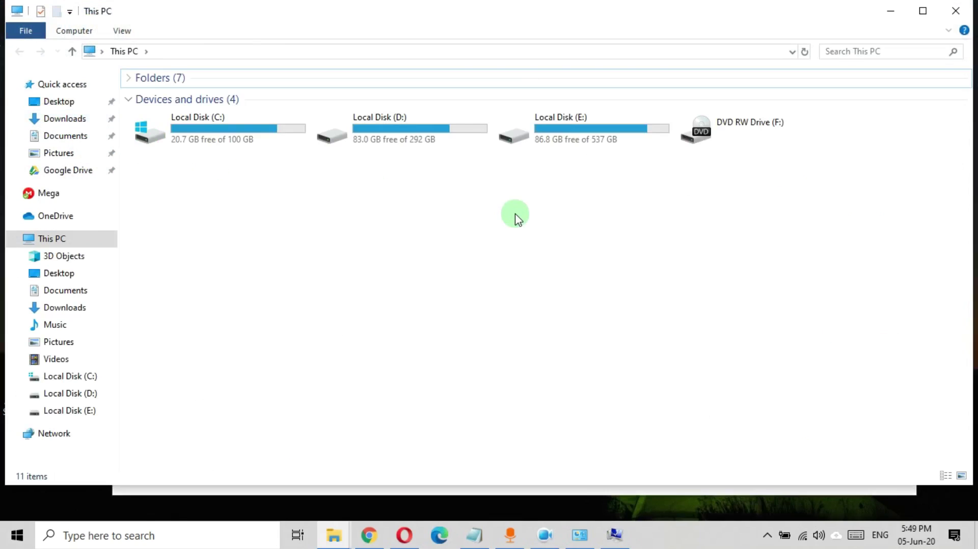
click(203, 134)
double_click(202, 134)
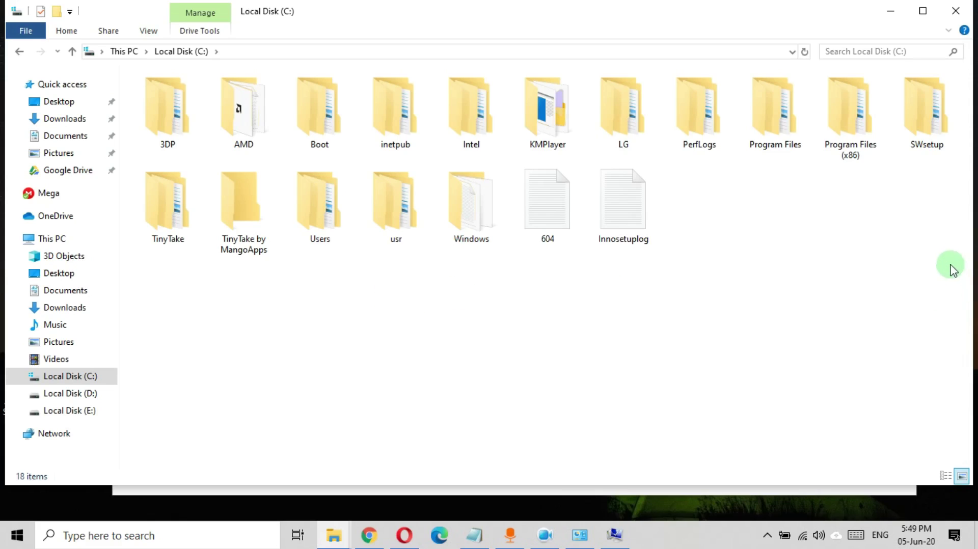
double_click(764, 137)
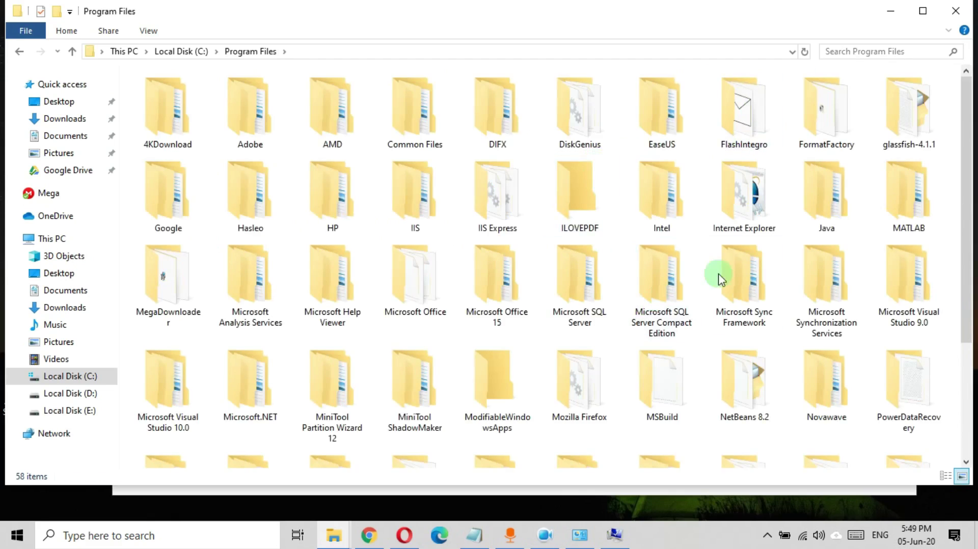
double_click(831, 203)
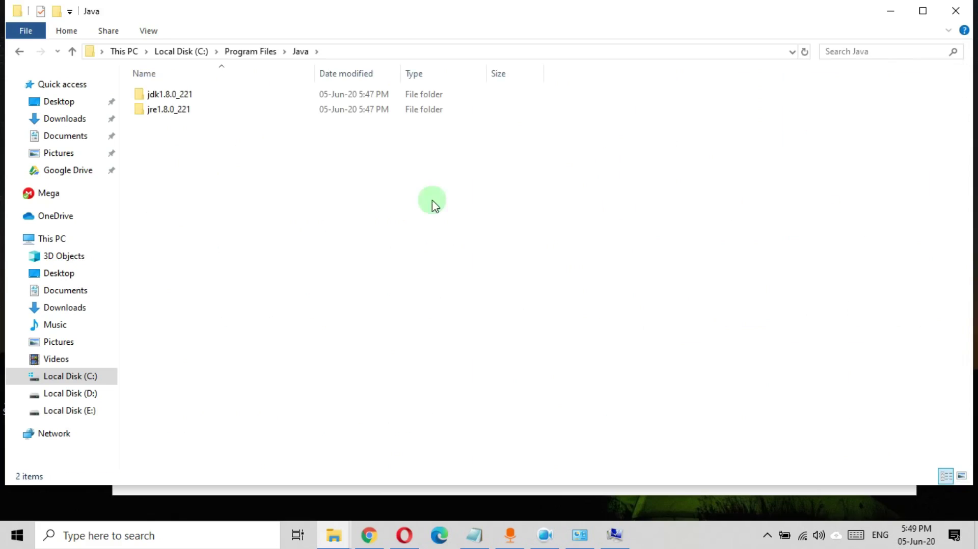
double_click(171, 96)
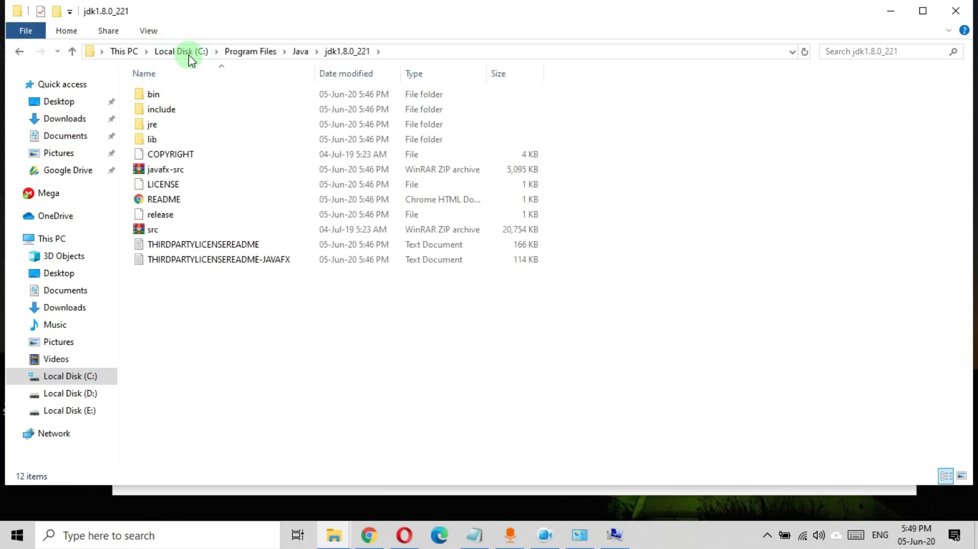
double_click(164, 95)
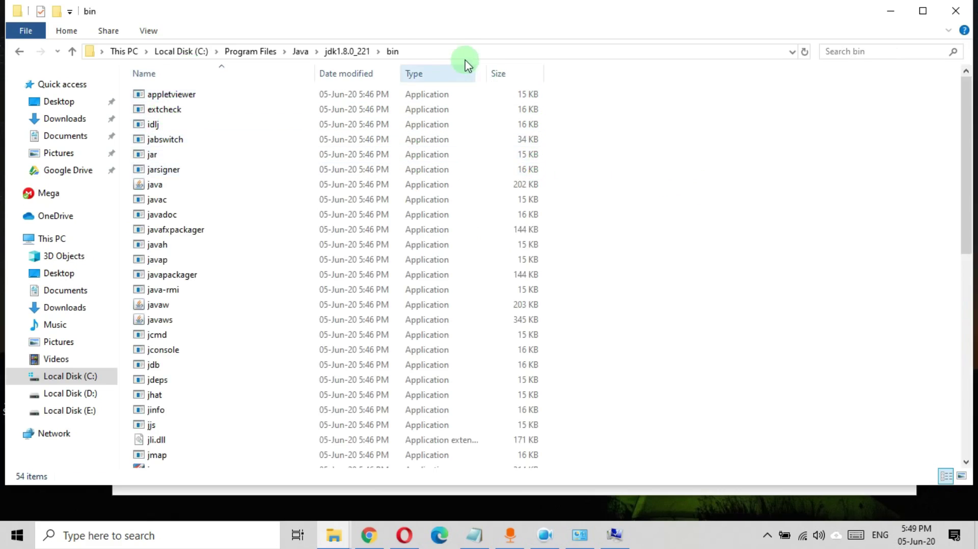
Step: Copy the full path of the JDK's bin folder
click(416, 54)
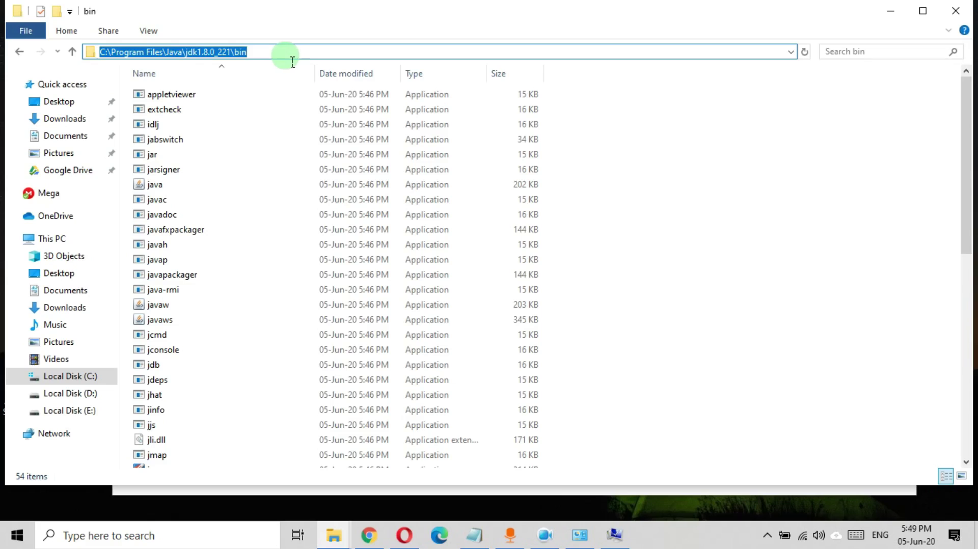
drag(286, 59, 147, 59)
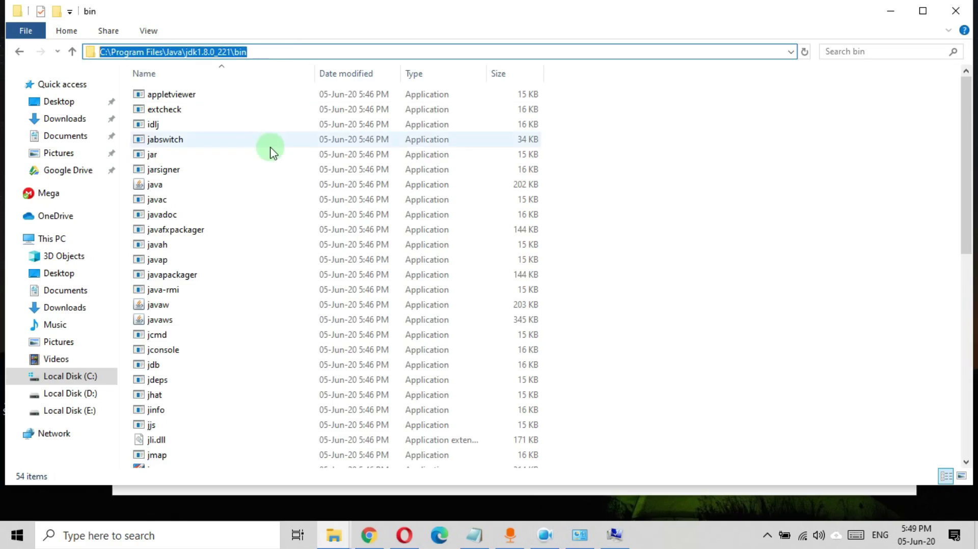
right_click(205, 51)
click(244, 101)
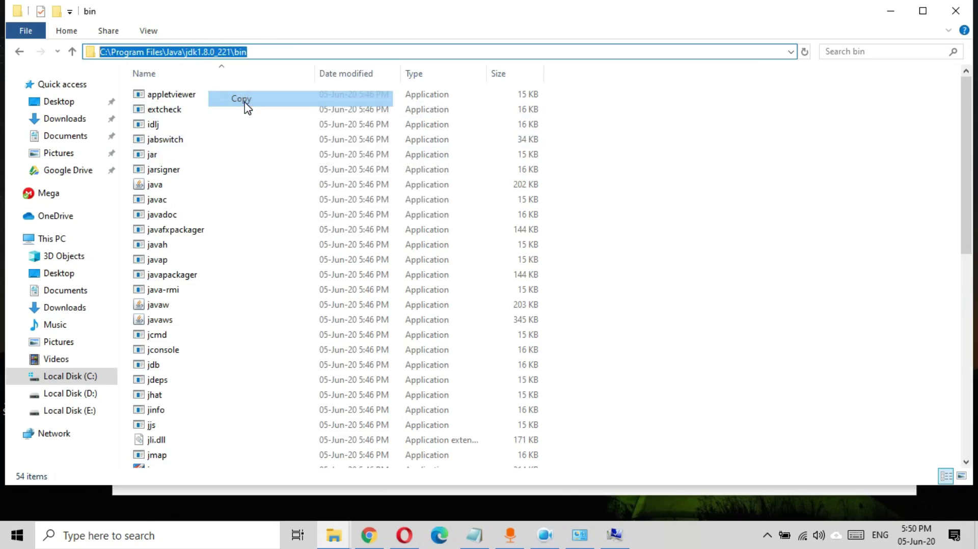
Step: Add C:\Program Files\Java\jdk1.8.0_221\bin as a new entry of the system Path variable and accept all open system dialogs
click(621, 540)
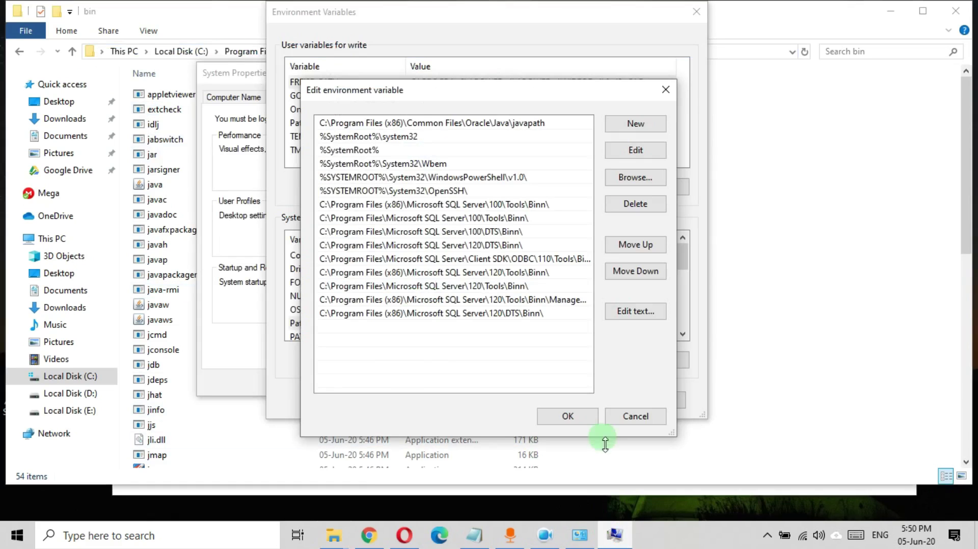
double_click(331, 333)
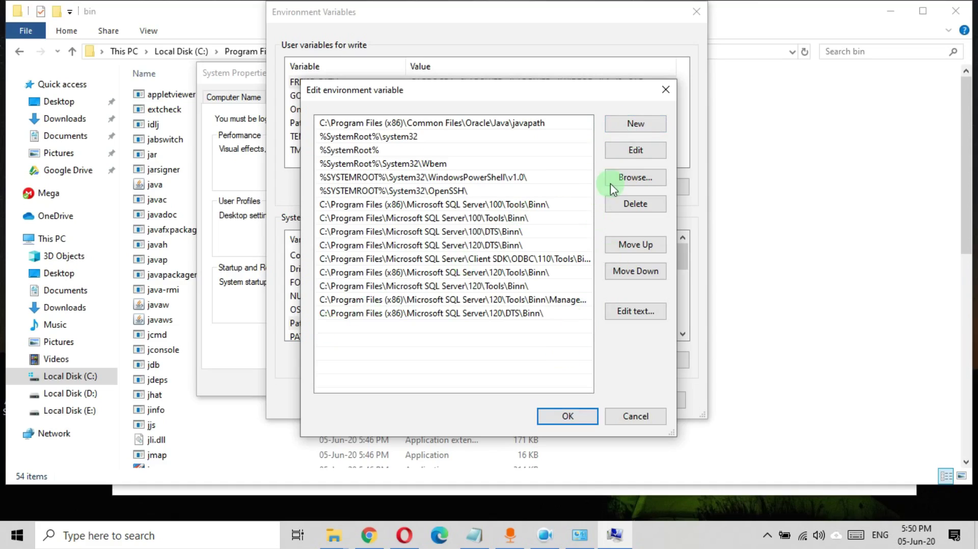
click(635, 124)
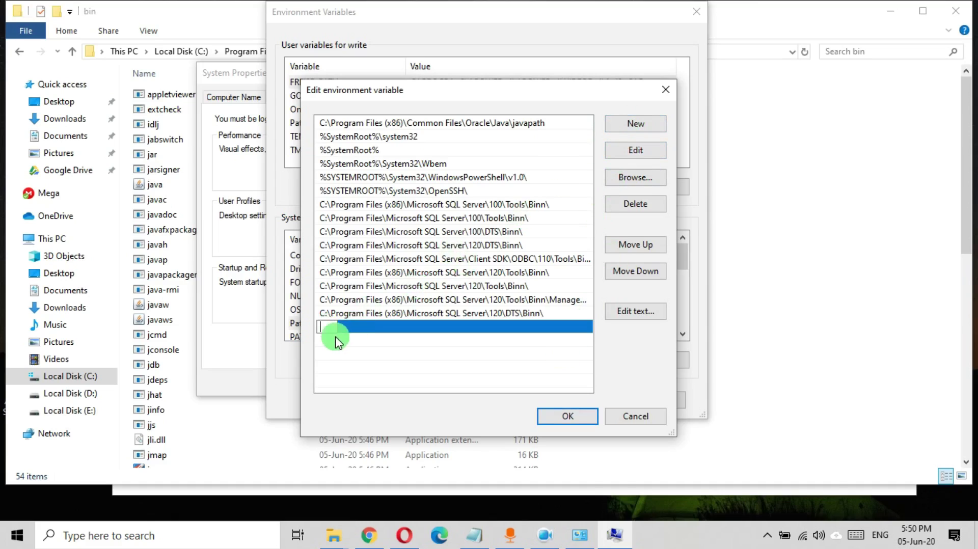
key(ctrl+v)
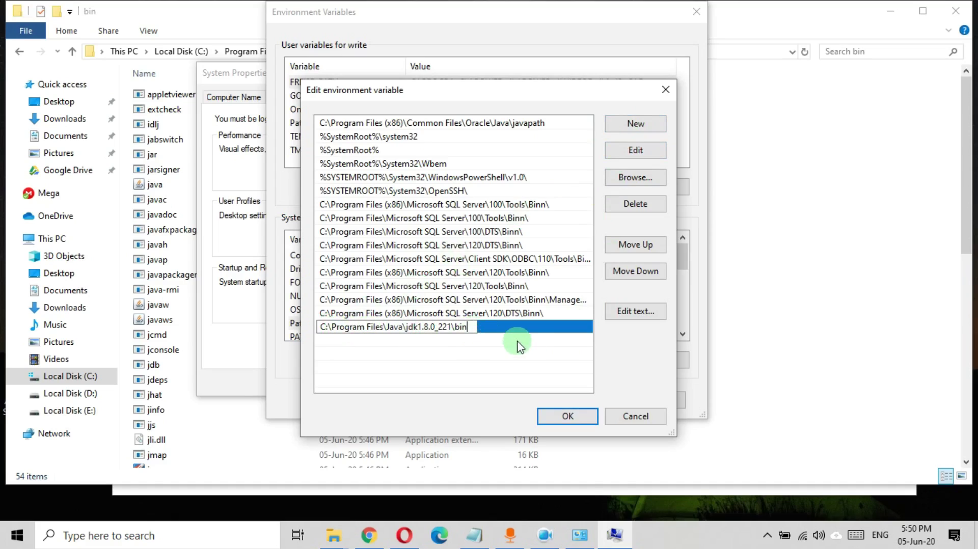
click(567, 415)
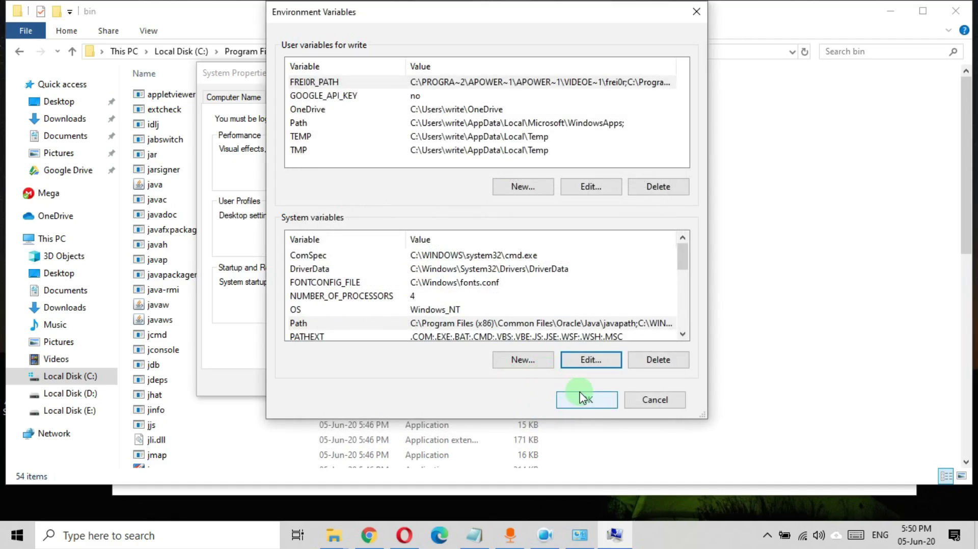
click(591, 402)
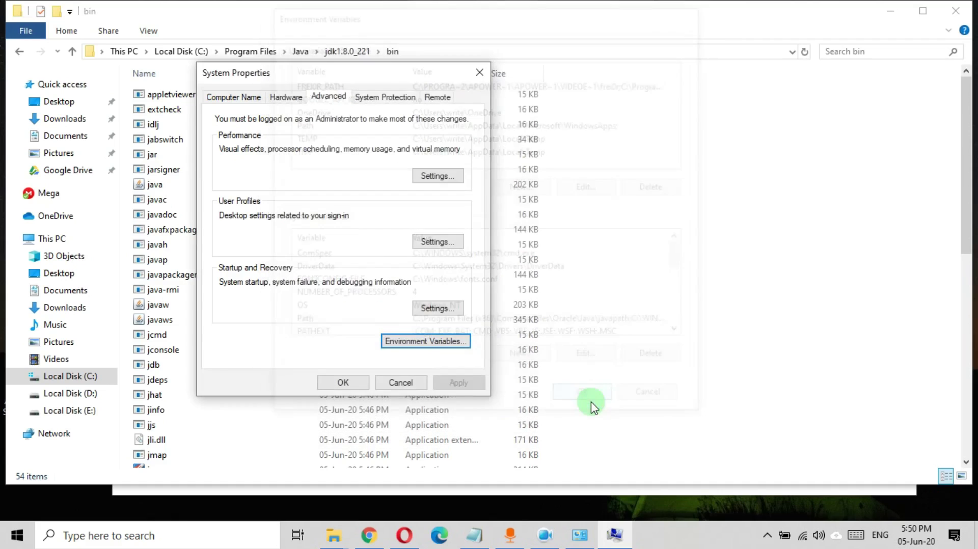
click(348, 386)
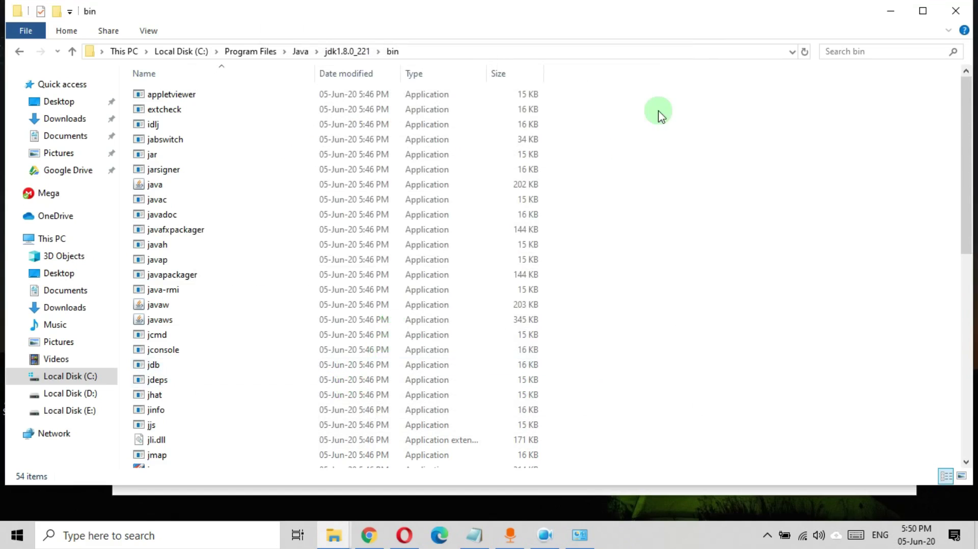
Step: Minimize the bin folder window, close the System window and refresh the desktop
click(889, 11)
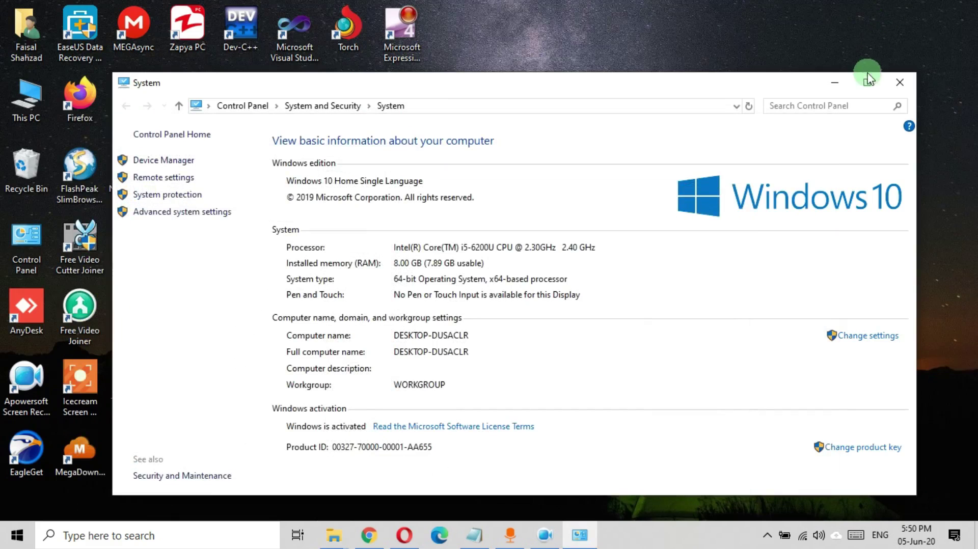
click(894, 80)
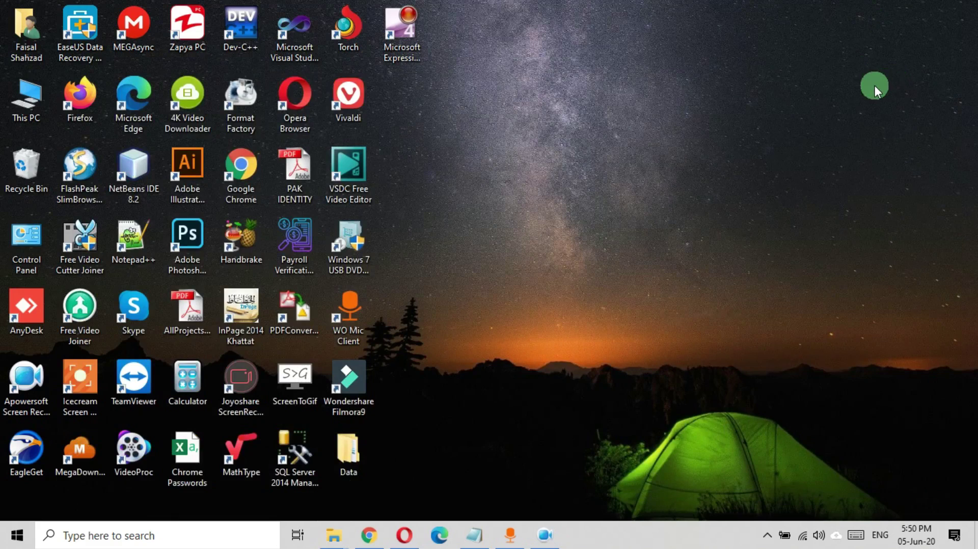
right_click(517, 87)
click(567, 152)
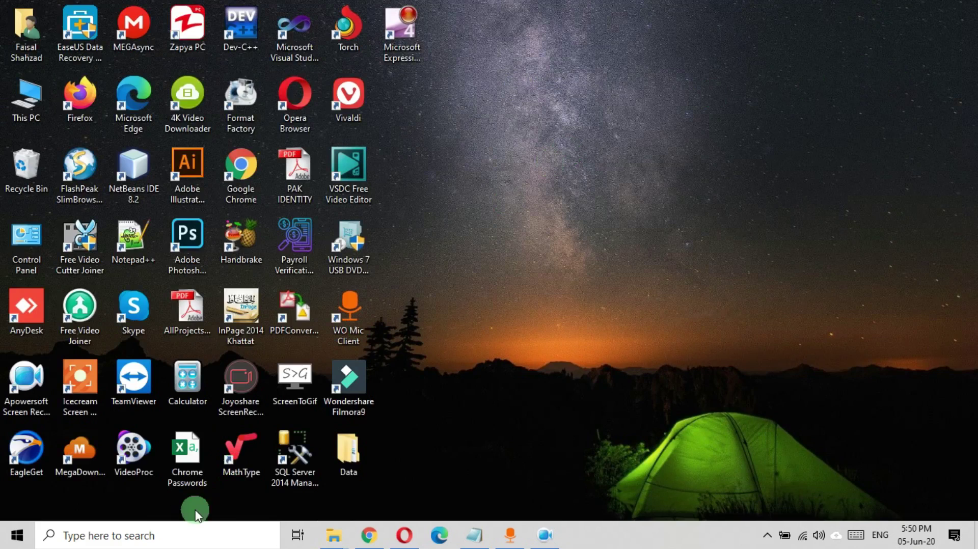
Step: Open a Command Prompt window, run javac and review its usage output
click(137, 539)
text(cmd)
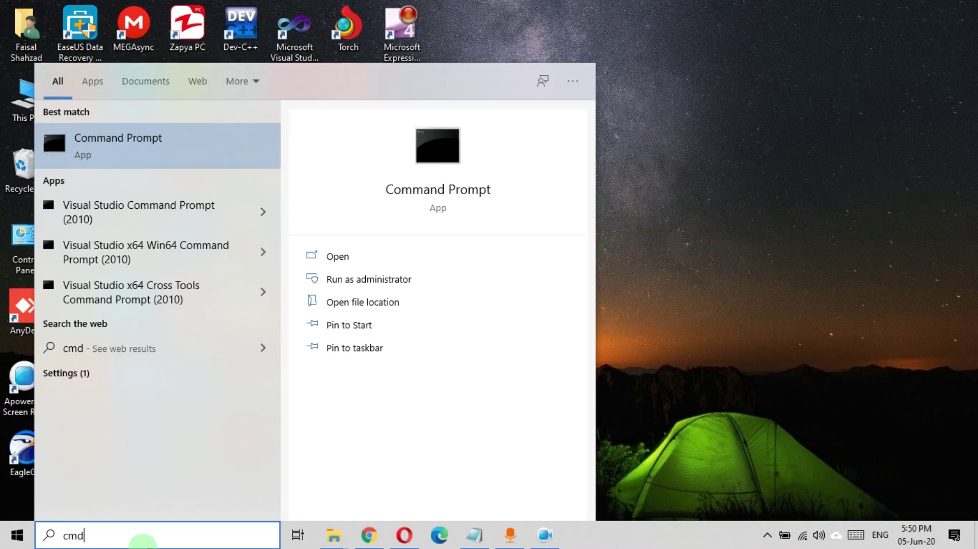
key(Return)
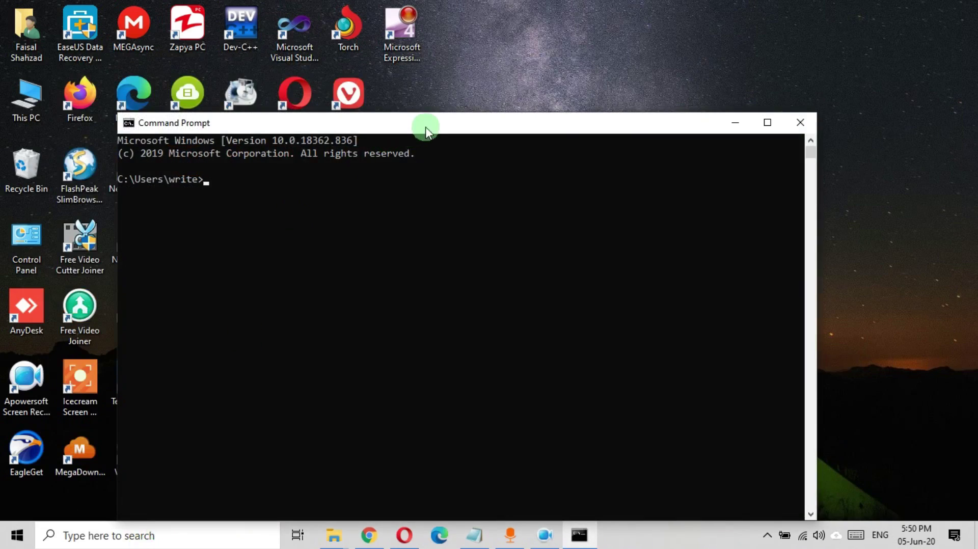
drag(427, 126, 485, 44)
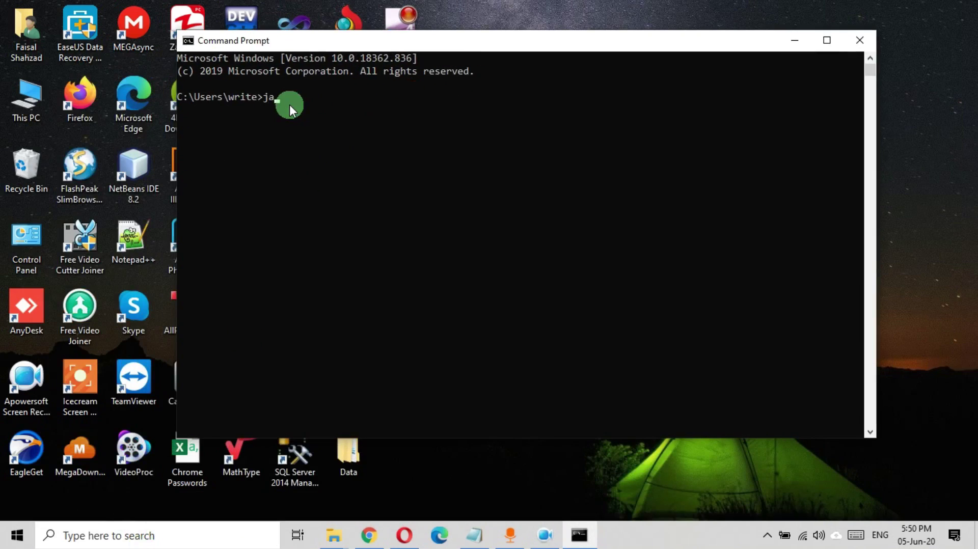
text(javac)
key(Return)
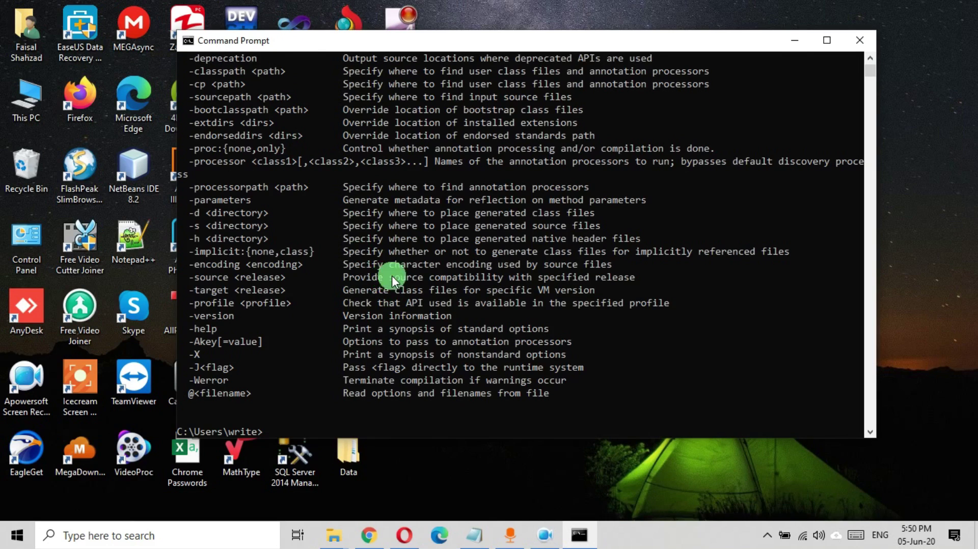
scroll(392, 276, up, 4)
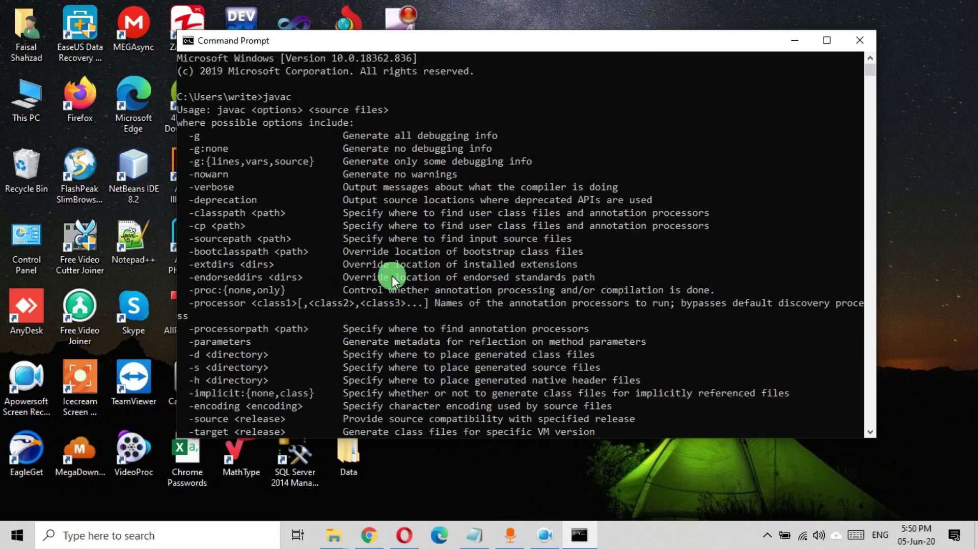
scroll(392, 276, down, 6)
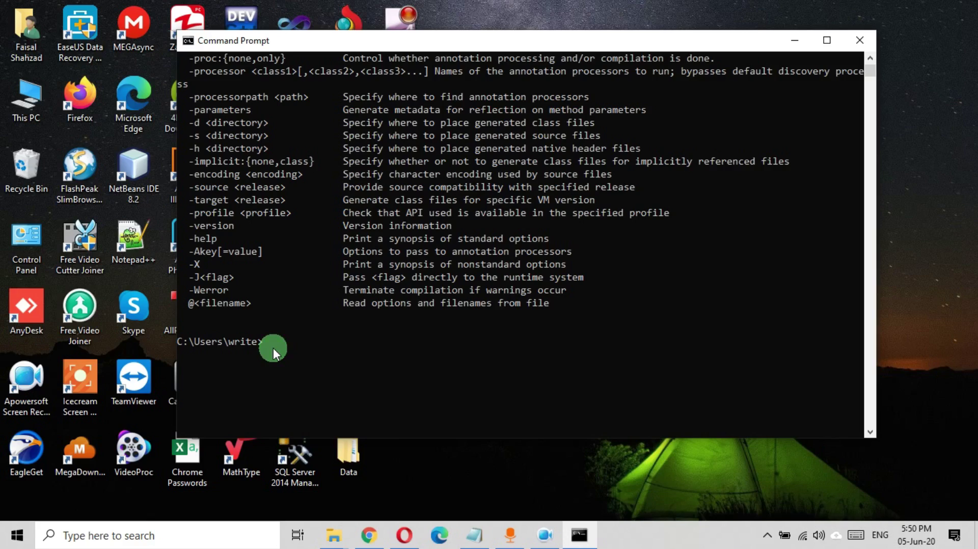
Step: Run the java command, review its options and close the Command Prompt window
key(Return)
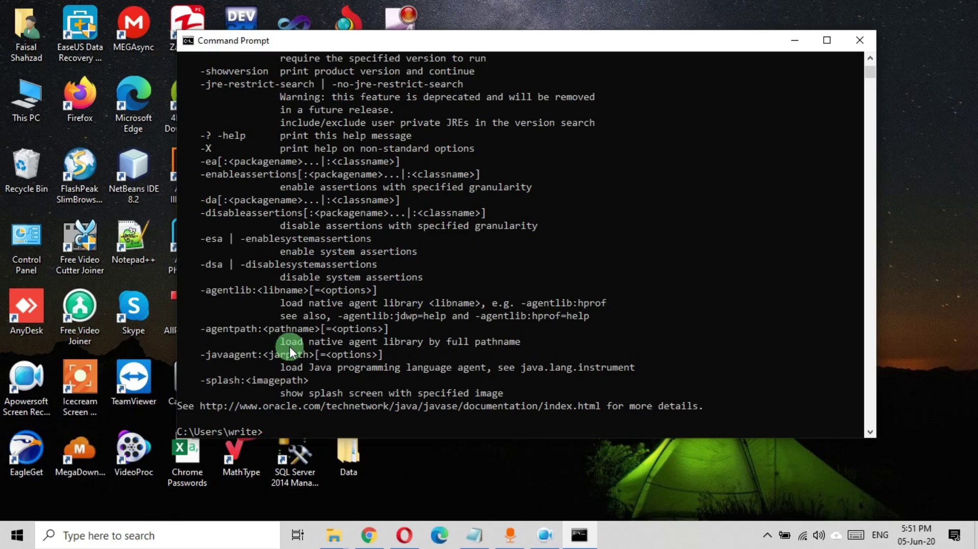
scroll(437, 325, up, 3)
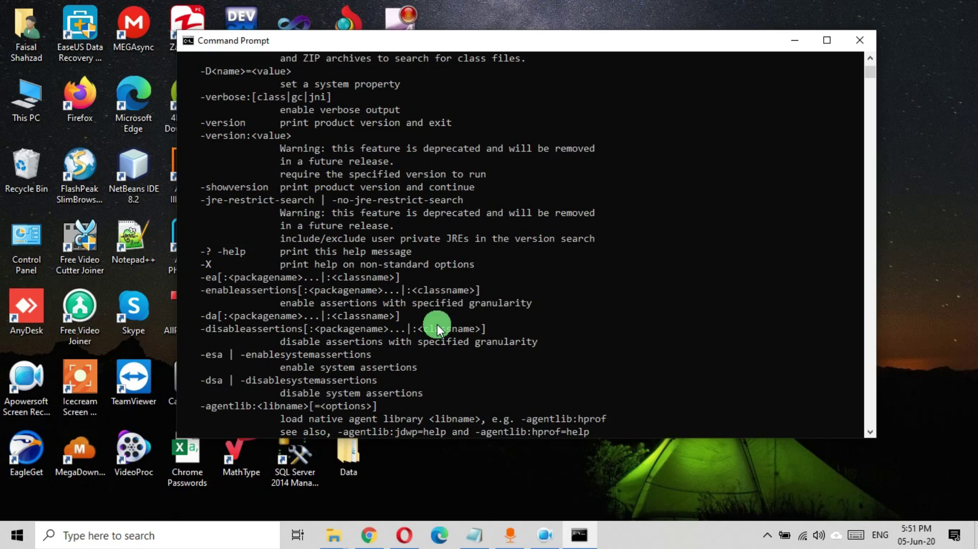
click(859, 40)
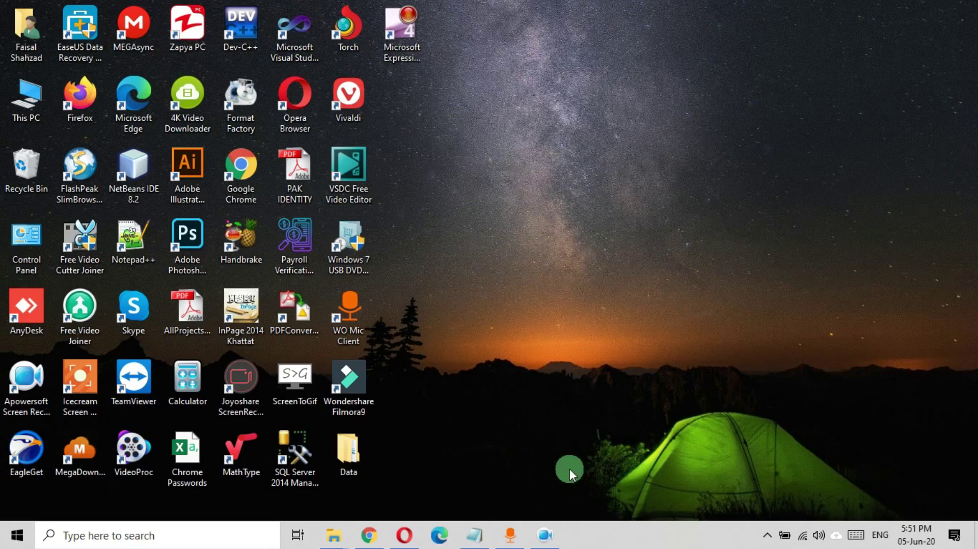
mouse_move(481, 482)
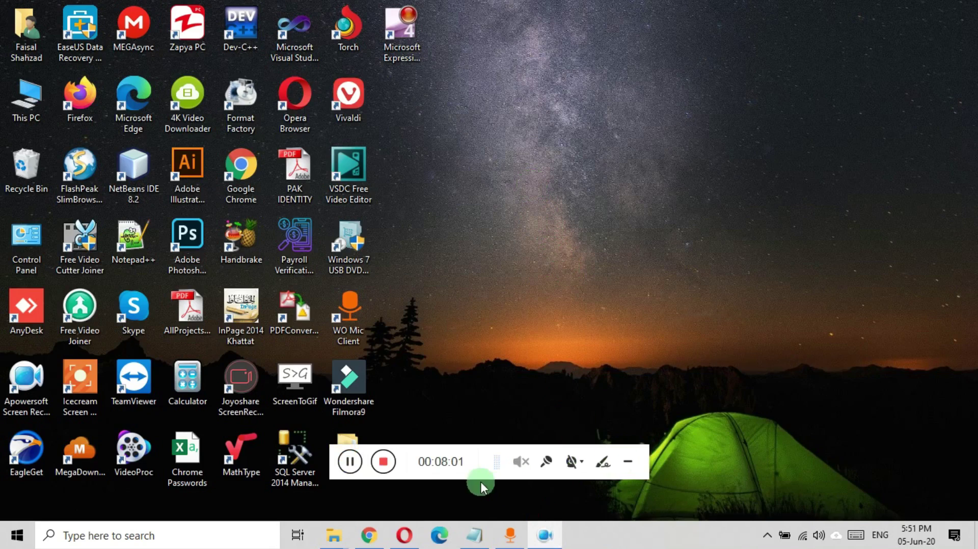
click(384, 462)
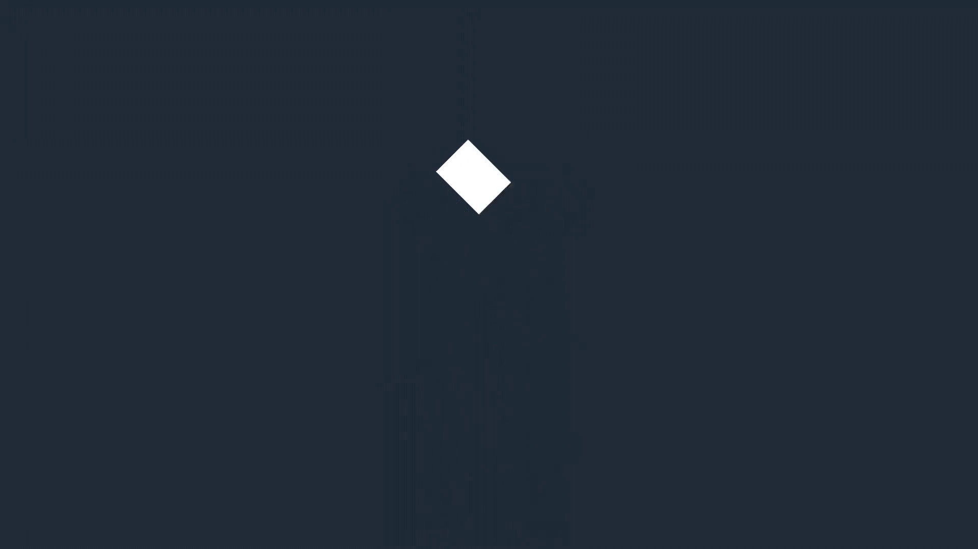